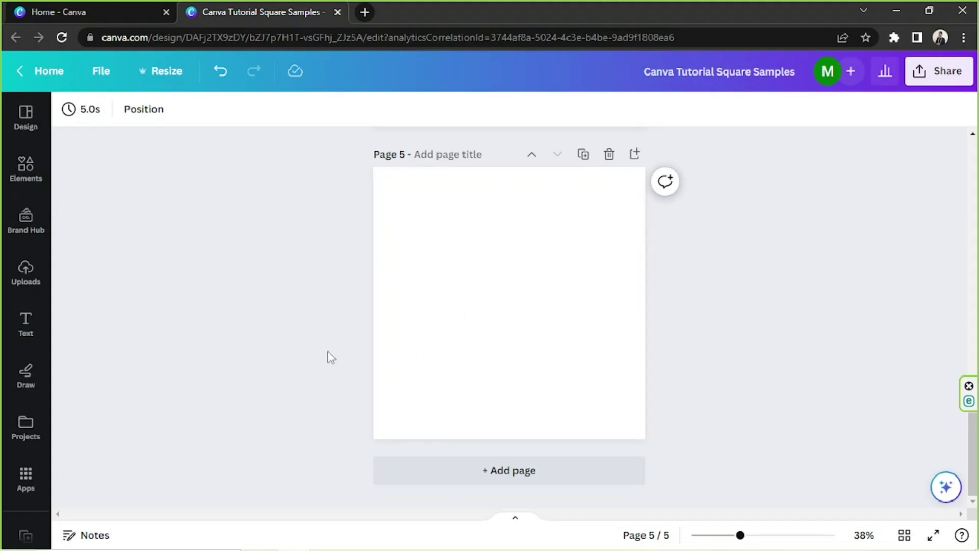
Add a text box to the blank page 5, enlarge it to font size 51.6 and centre it.
{"action": "key", "text": "t"}
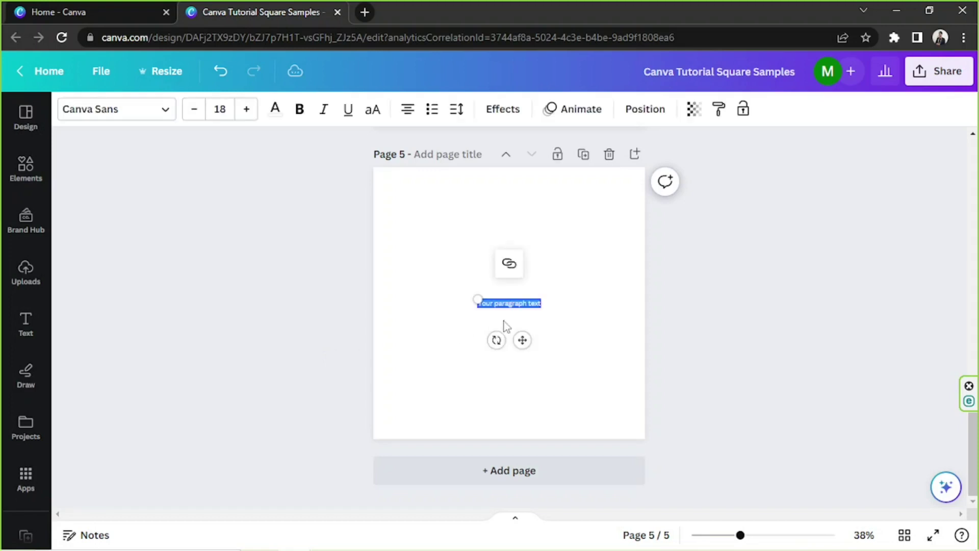
{"action": "left_click_drag", "start_coordinate": [476, 300], "coordinate": [365, 279]}
{"action": "left_click", "coordinate": [442, 329]}
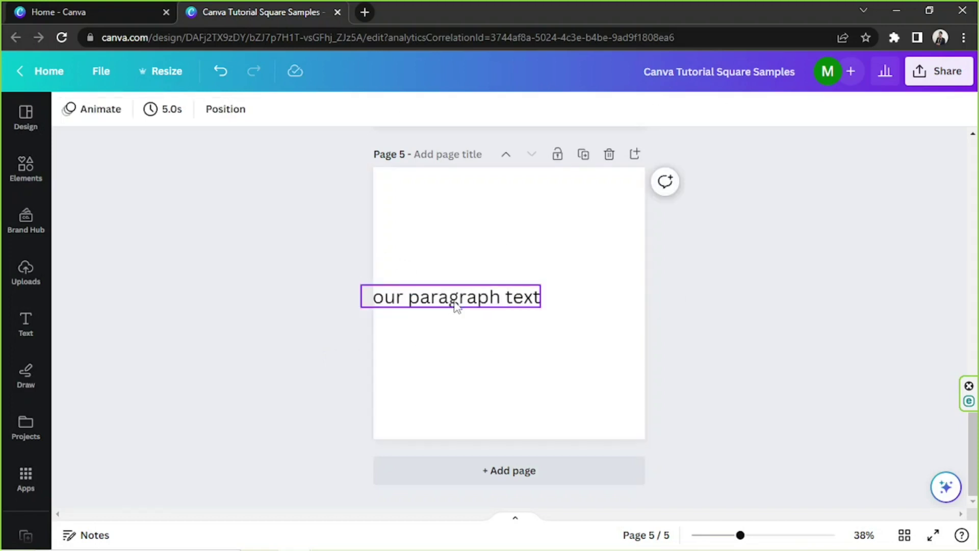
{"action": "left_click_drag", "start_coordinate": [452, 306], "coordinate": [512, 305]}
{"action": "double_click", "coordinate": [512, 301]}
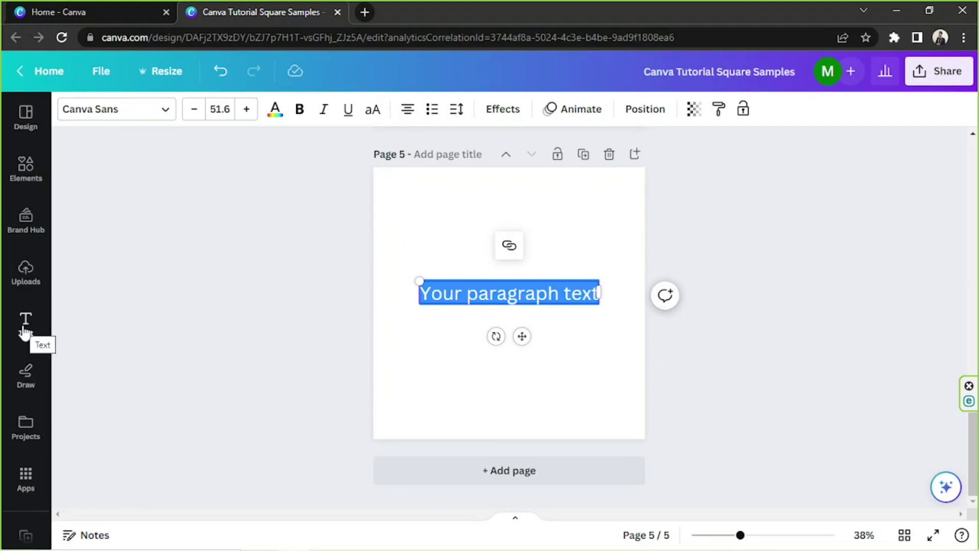
{"action": "left_click", "coordinate": [24, 322]}
{"action": "scroll", "coordinate": [193, 295], "scroll_direction": "down", "scroll_amount": 3}
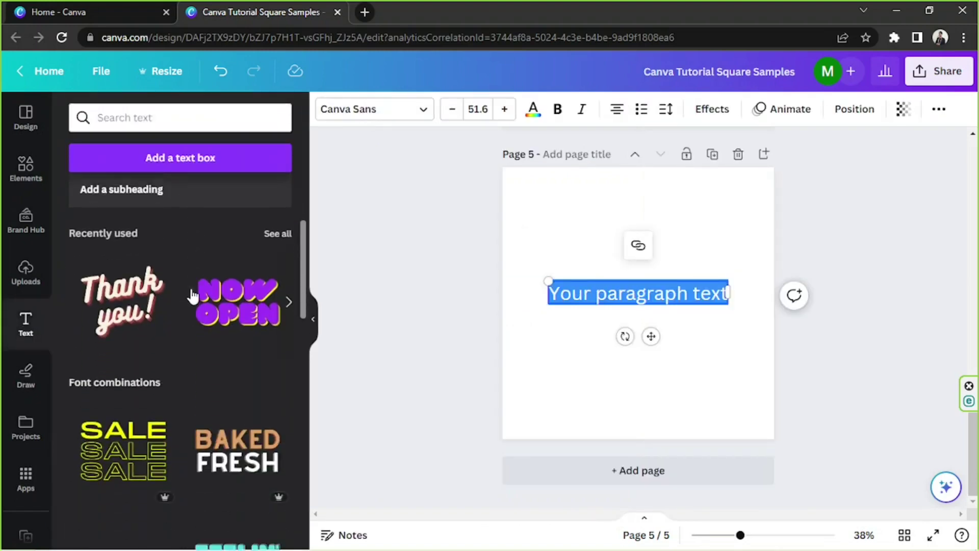
{"action": "scroll", "coordinate": [192, 294], "scroll_direction": "down", "scroll_amount": 2}
{"action": "scroll", "coordinate": [182, 449], "scroll_direction": "down", "scroll_amount": 2}
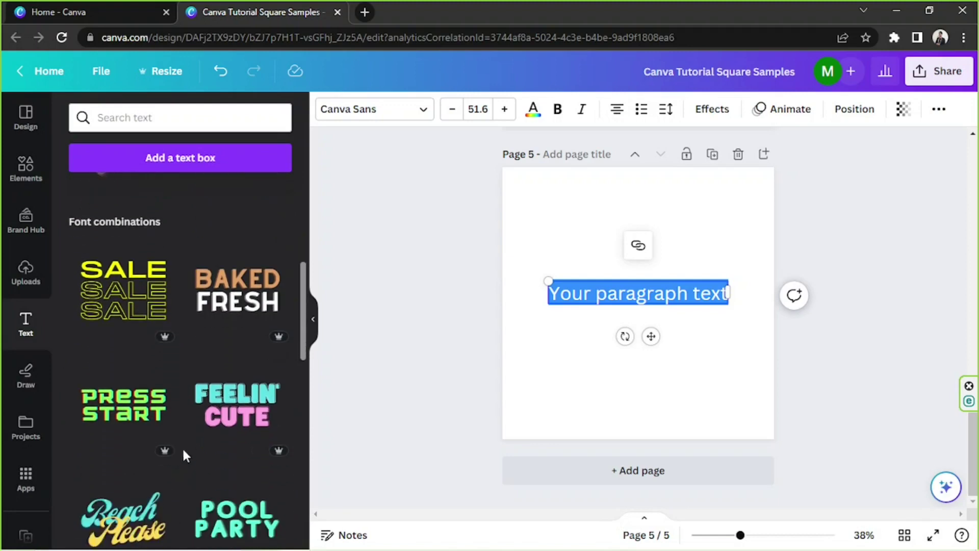
{"action": "scroll", "coordinate": [267, 324], "scroll_direction": "up", "scroll_amount": 7}
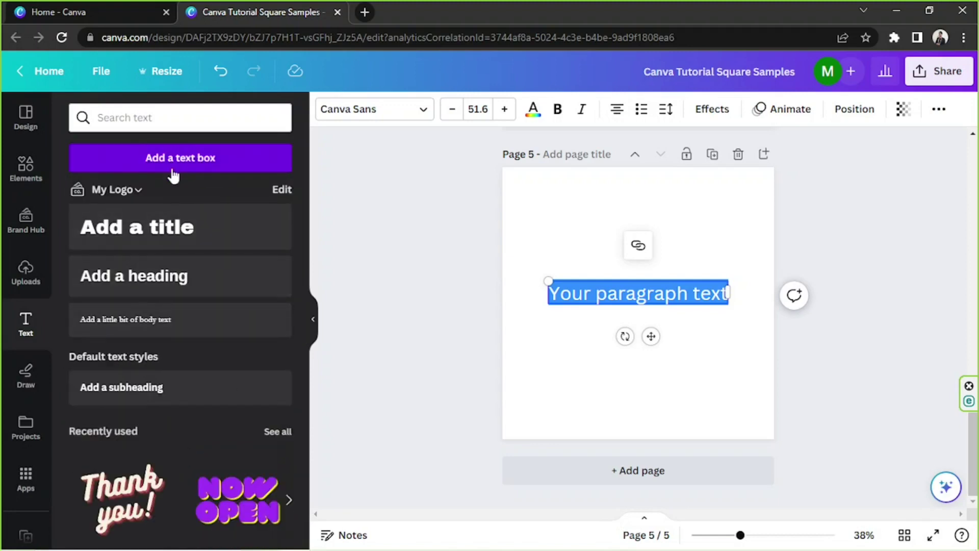
Replace the placeholder text in the text box with "Calligraphy".
{"action": "left_click", "coordinate": [607, 291]}
{"action": "triple_click", "coordinate": [607, 291]}
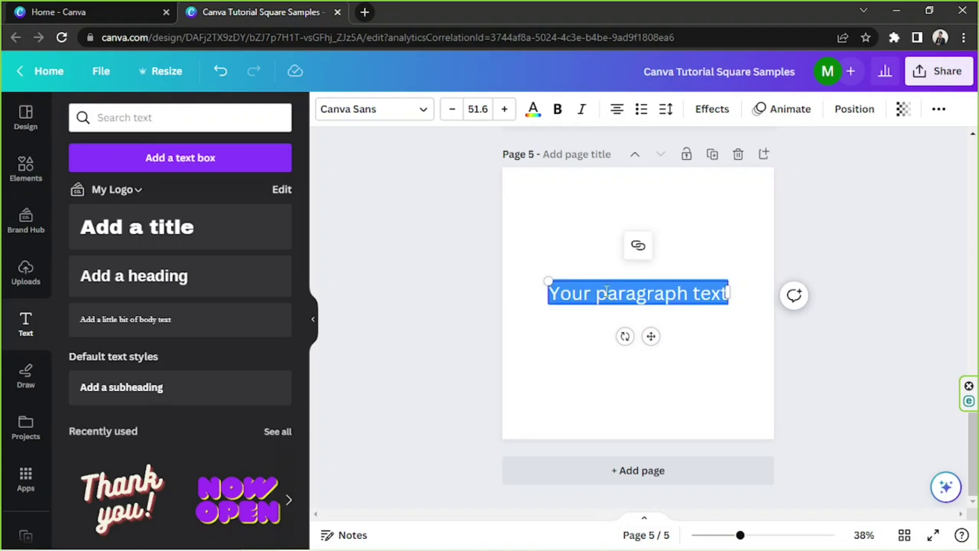
{"action": "type", "text": "Calligra"}
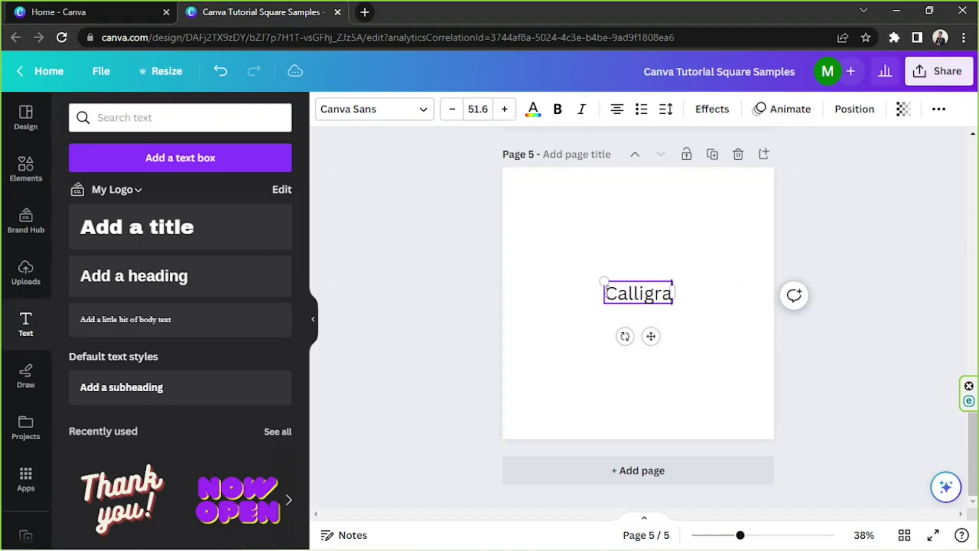
{"action": "type", "text": "phy"}
Enlarge the Calligraphy text to font size 83.1 and centre it on the page.
{"action": "left_click_drag", "start_coordinate": [587, 280], "coordinate": [524, 265]}
{"action": "left_click", "coordinate": [313, 319]}
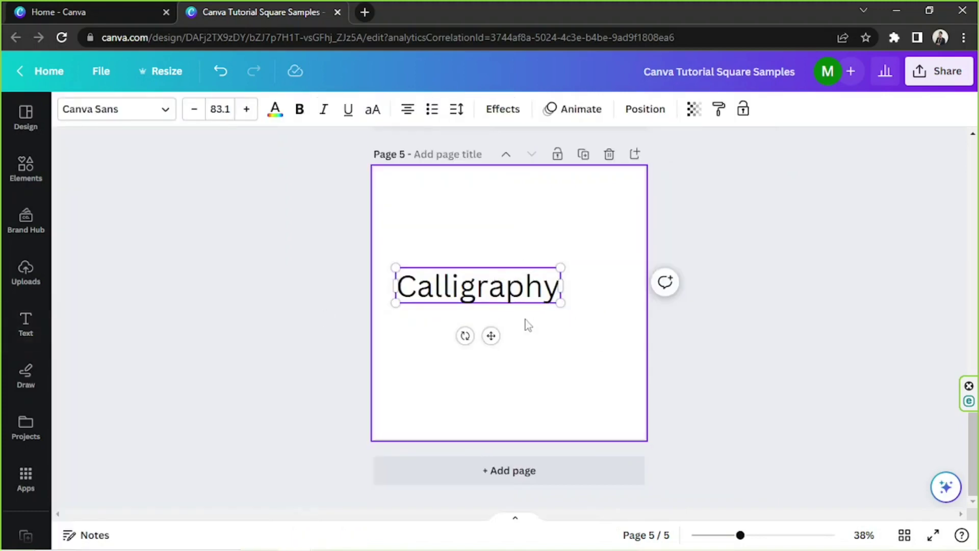
{"action": "left_click_drag", "start_coordinate": [516, 304], "coordinate": [545, 319]}
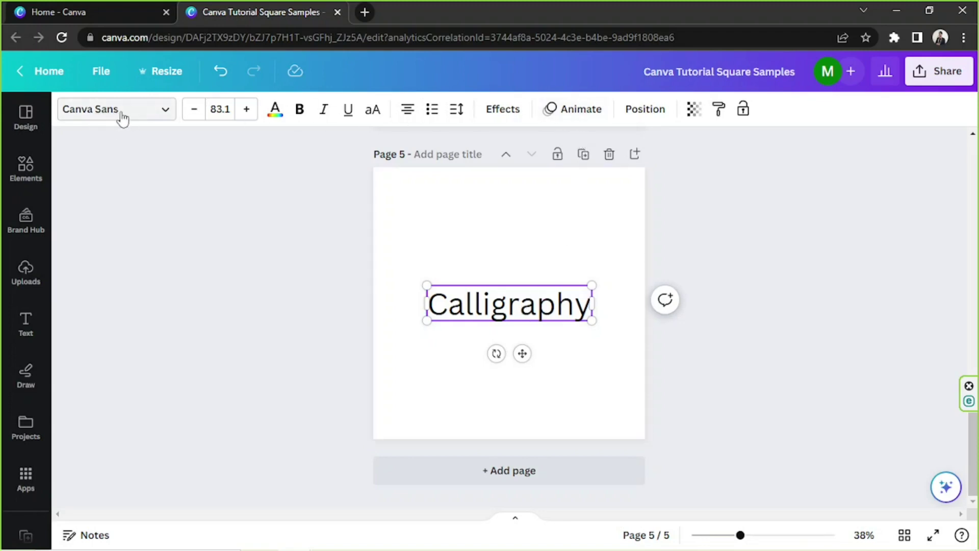
Look through the font categories for the Calligraphy text and examine the Handwriting fonts.
{"action": "left_click", "coordinate": [142, 122]}
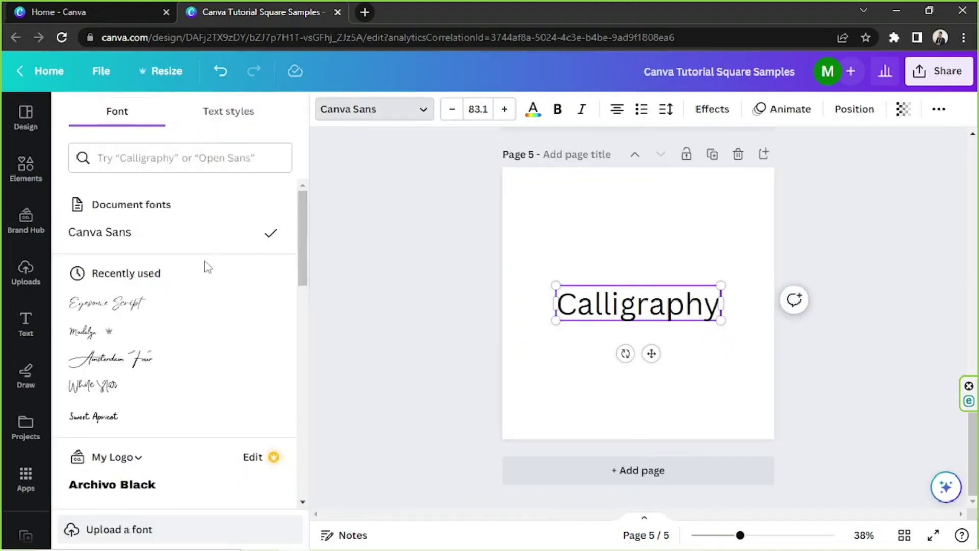
{"action": "left_click", "coordinate": [171, 159]}
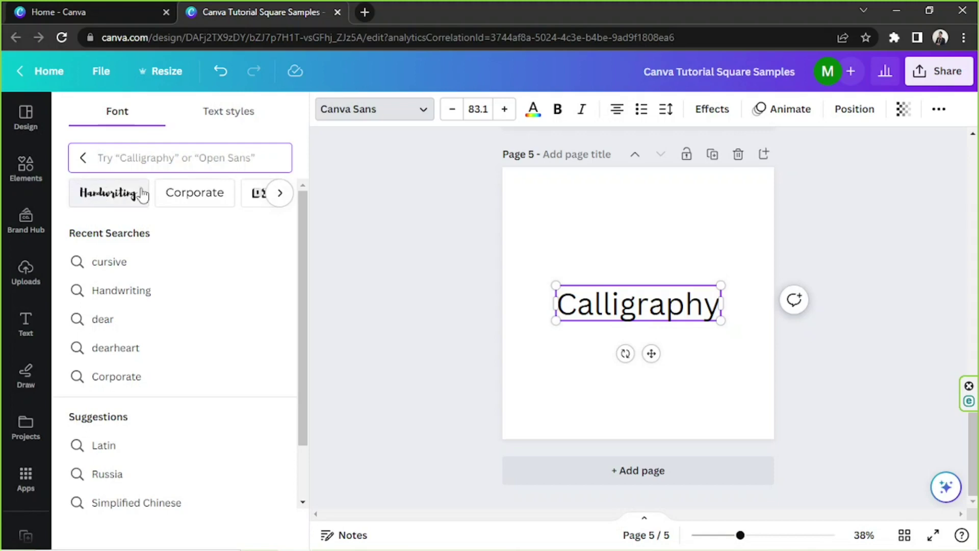
{"action": "left_click", "coordinate": [279, 193]}
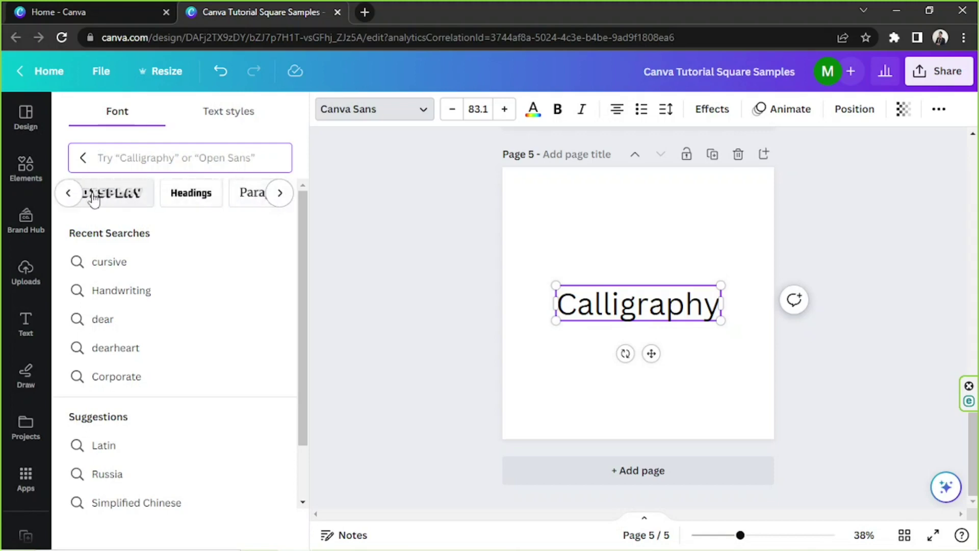
{"action": "left_click", "coordinate": [281, 196]}
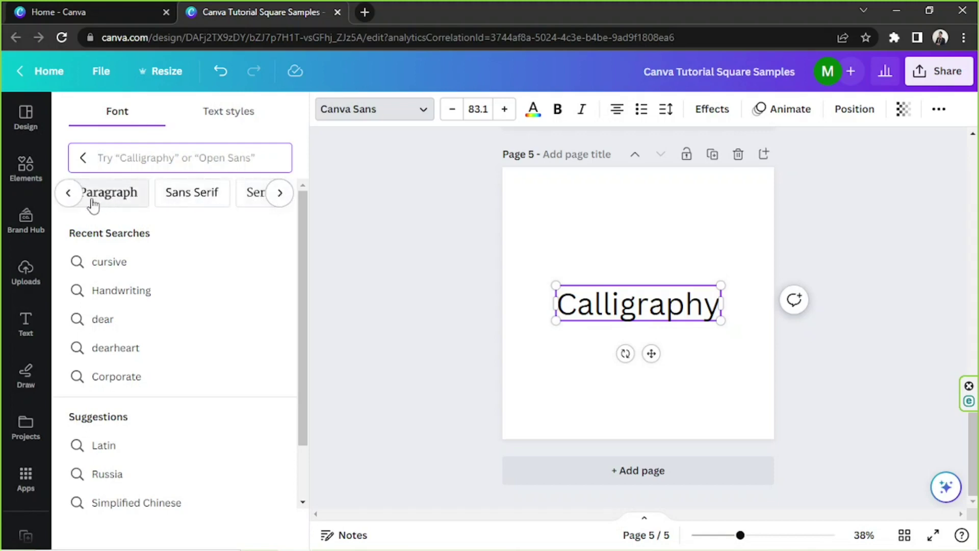
{"action": "left_click", "coordinate": [65, 201]}
{"action": "left_click", "coordinate": [65, 201]}
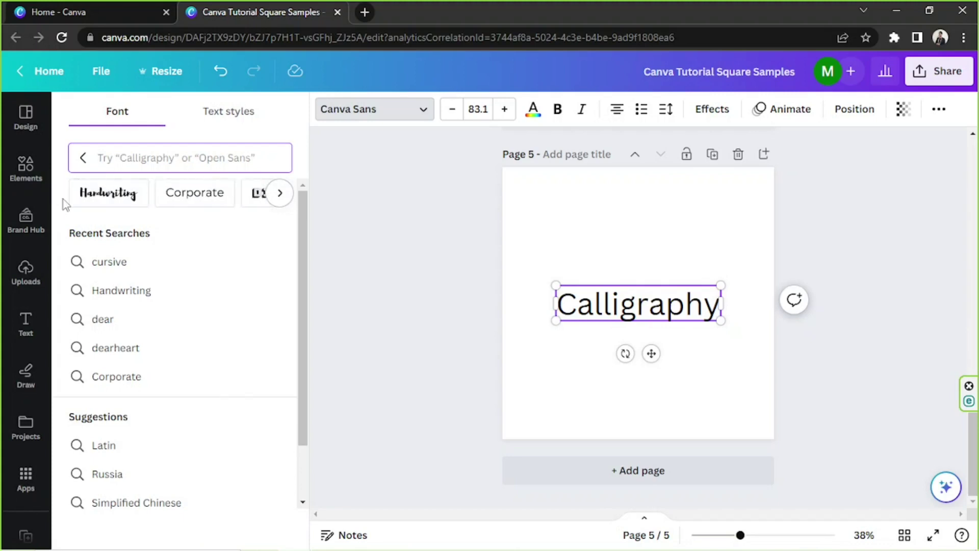
{"action": "left_click", "coordinate": [115, 197]}
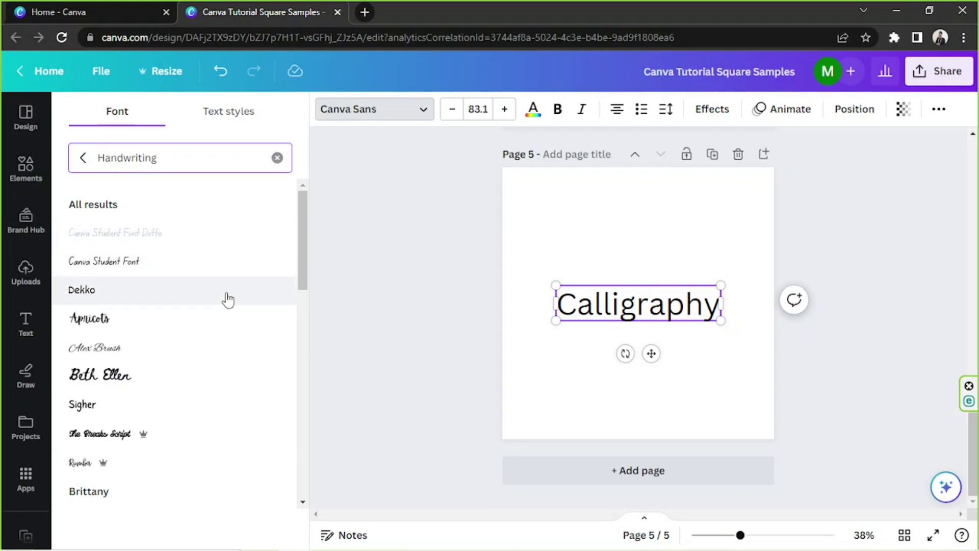
{"action": "scroll", "coordinate": [227, 298], "scroll_direction": "down", "scroll_amount": 5}
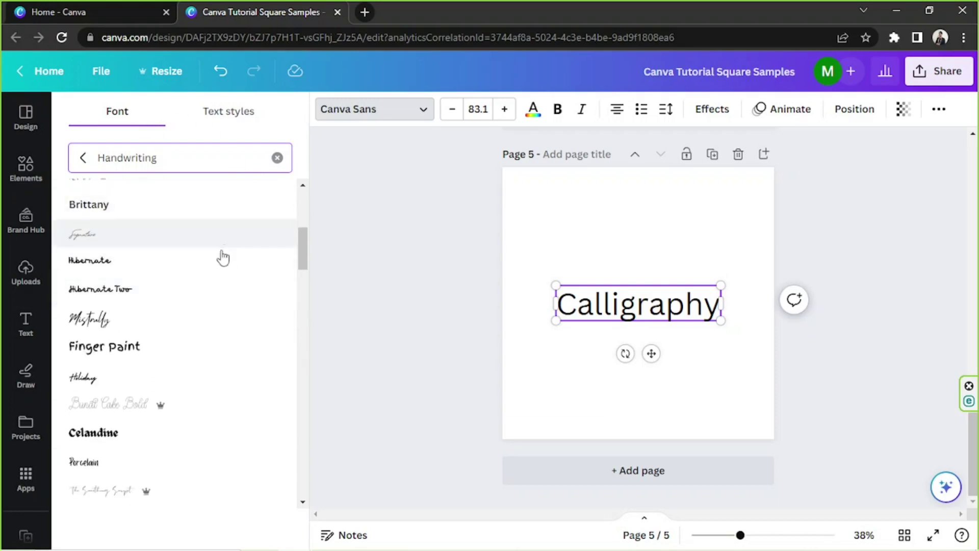
{"action": "scroll", "coordinate": [224, 255], "scroll_direction": "down", "scroll_amount": 6}
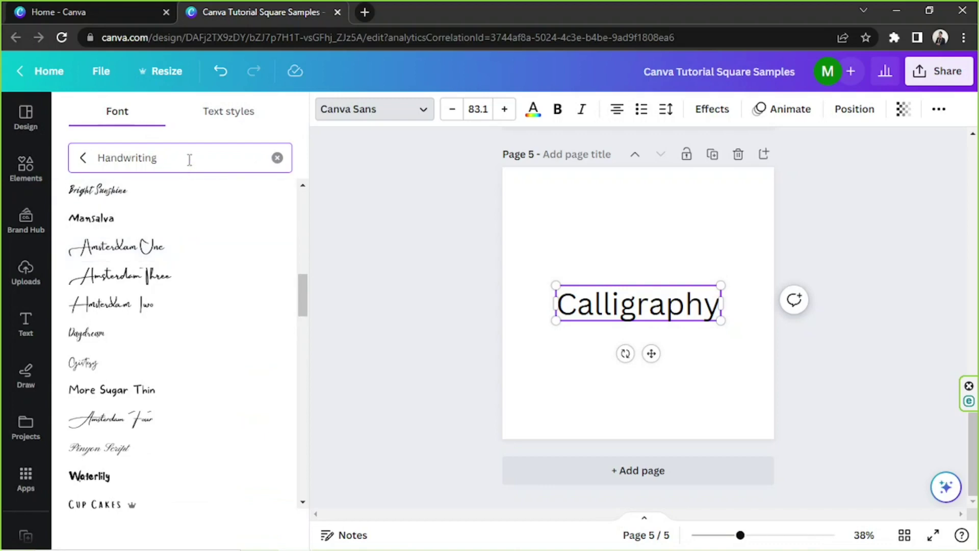
Search the fonts for "cursive" and look through the matching typefaces.
{"action": "double_click", "coordinate": [138, 162]}
{"action": "type", "text": "cursive"}
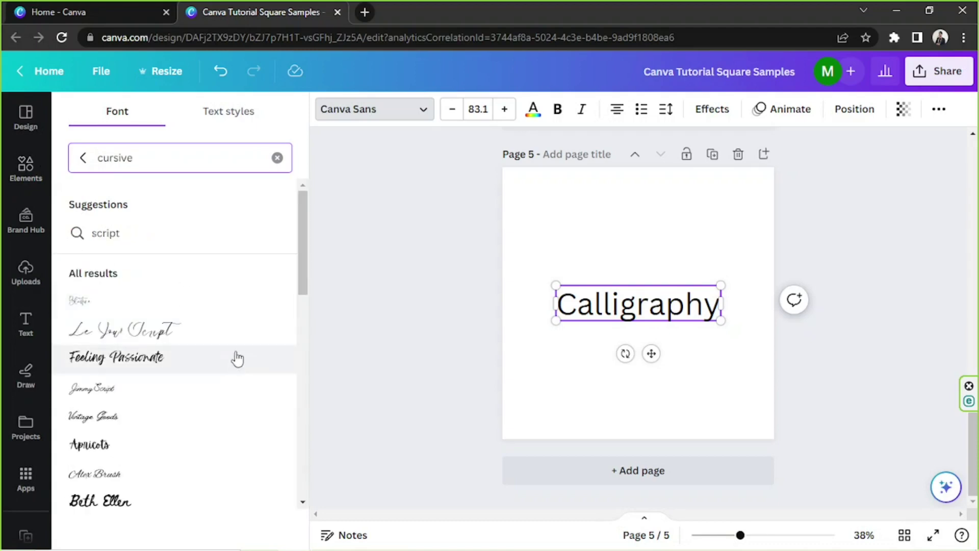
{"action": "scroll", "coordinate": [203, 317], "scroll_direction": "down", "scroll_amount": 10}
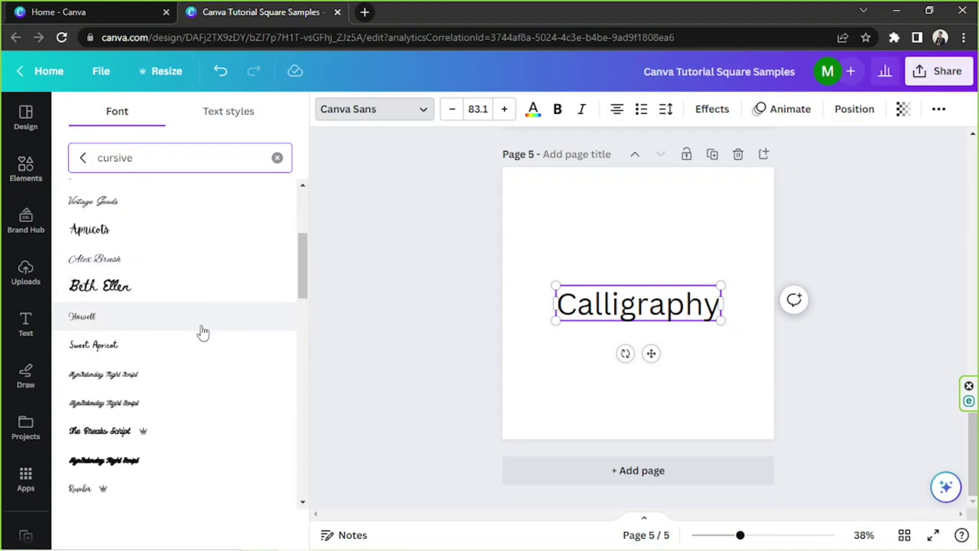
{"action": "scroll", "coordinate": [201, 327], "scroll_direction": "up", "scroll_amount": 3}
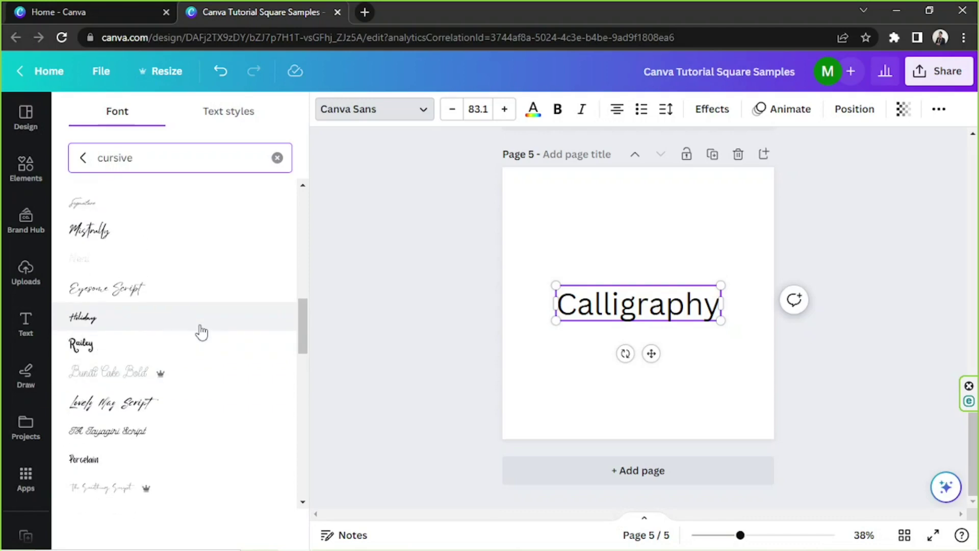
Try several cursive fonts on the Calligraphy text, including Bright Sunshine, Tropika Script and Sacramento.
{"action": "left_click", "coordinate": [201, 316]}
{"action": "left_click", "coordinate": [181, 222]}
{"action": "scroll", "coordinate": [223, 325], "scroll_direction": "down", "scroll_amount": 5}
{"action": "left_click", "coordinate": [223, 325]}
{"action": "scroll", "coordinate": [197, 400], "scroll_direction": "down", "scroll_amount": 10}
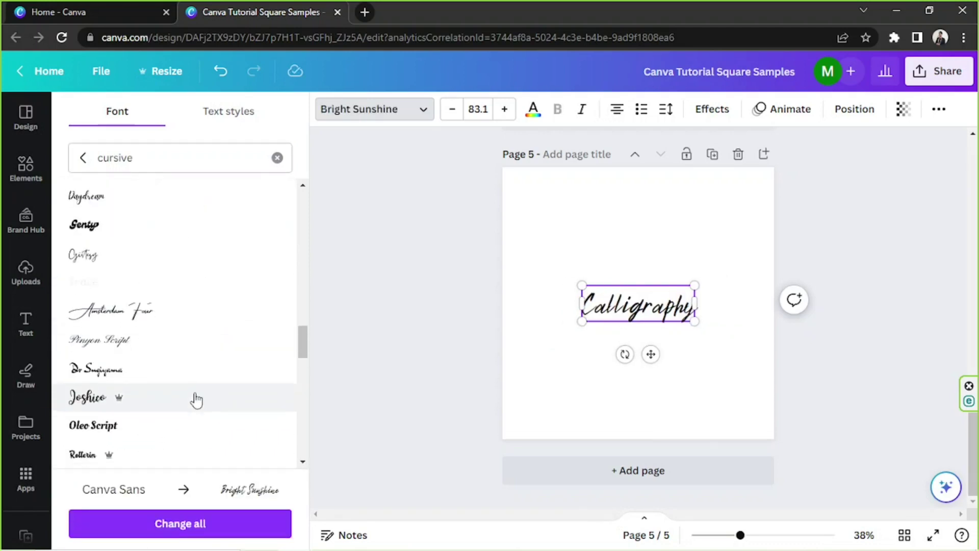
{"action": "left_click", "coordinate": [199, 303]}
{"action": "scroll", "coordinate": [192, 324], "scroll_direction": "down", "scroll_amount": 5}
{"action": "scroll", "coordinate": [191, 324], "scroll_direction": "down", "scroll_amount": 10}
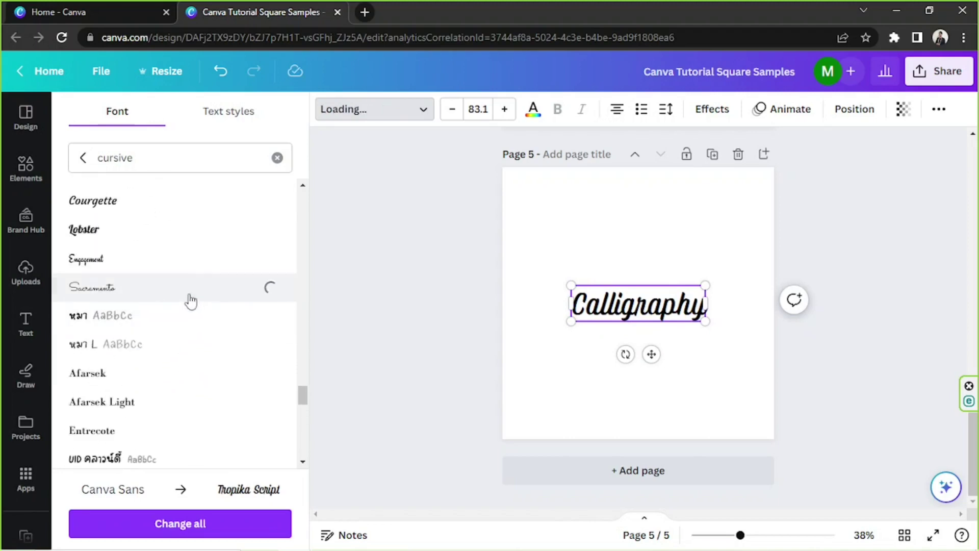
{"action": "left_click", "coordinate": [189, 293]}
Apply the Magenta font from the cursive fonts to the Calligraphy text.
{"action": "scroll", "coordinate": [188, 267], "scroll_direction": "down", "scroll_amount": 10}
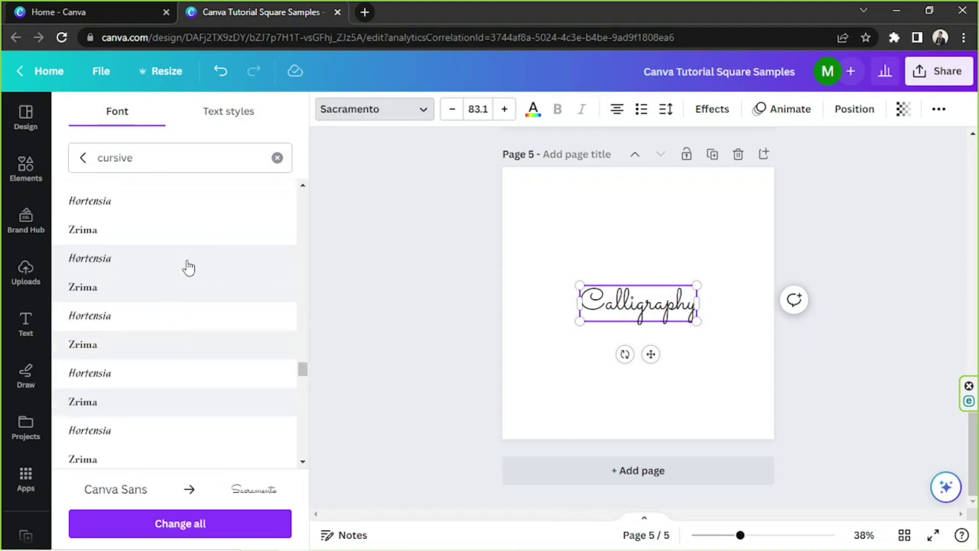
{"action": "scroll", "coordinate": [188, 267], "scroll_direction": "down", "scroll_amount": 10}
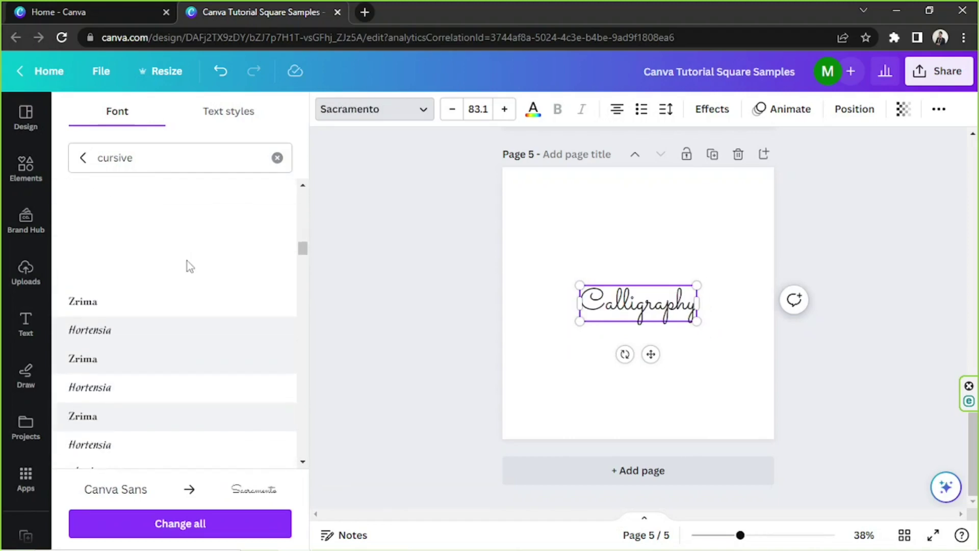
{"action": "scroll", "coordinate": [176, 362], "scroll_direction": "down", "scroll_amount": 10}
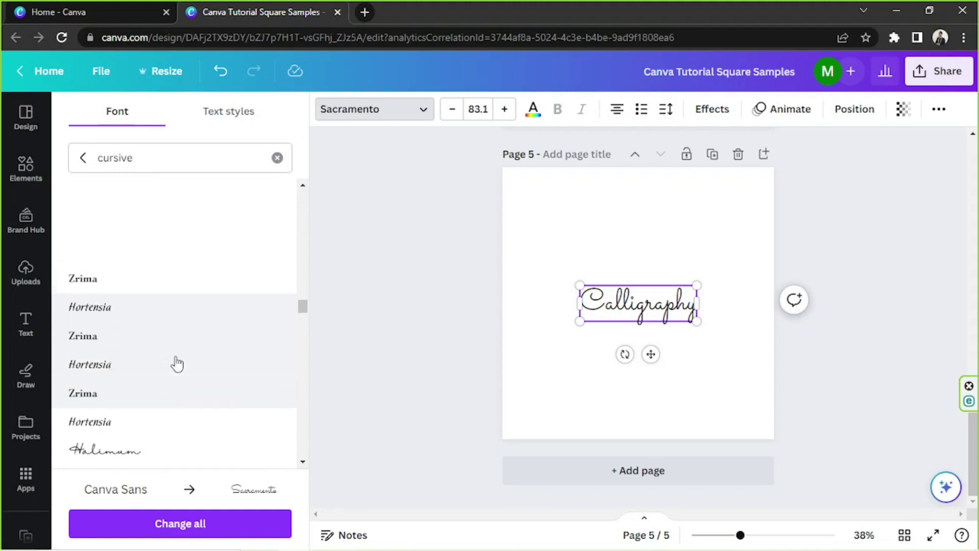
{"action": "scroll", "coordinate": [177, 361], "scroll_direction": "down", "scroll_amount": 2}
{"action": "left_click", "coordinate": [194, 231]}
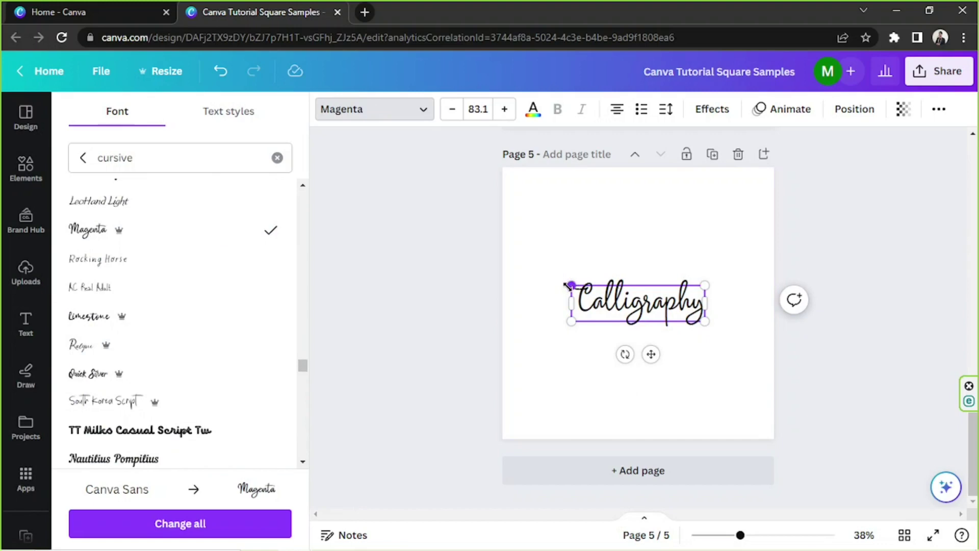
Enlarge the Calligraphy text to font size 138 and centre it on page 5.
{"action": "left_click_drag", "start_coordinate": [564, 282], "coordinate": [485, 246]}
{"action": "left_click_drag", "start_coordinate": [630, 326], "coordinate": [673, 336]}
{"action": "left_click", "coordinate": [648, 336]}
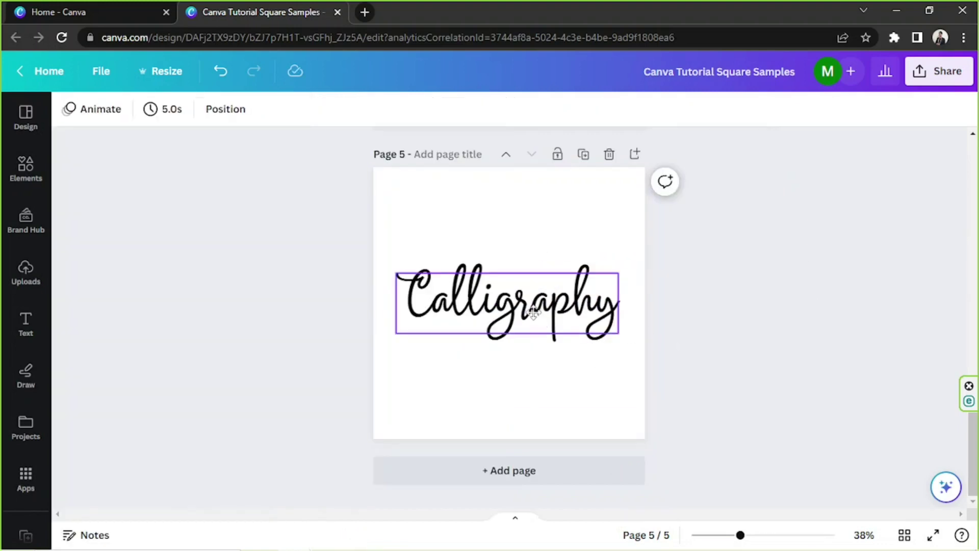
{"action": "left_click", "coordinate": [534, 312]}
{"action": "left_click_drag", "start_coordinate": [534, 312], "coordinate": [541, 312]}
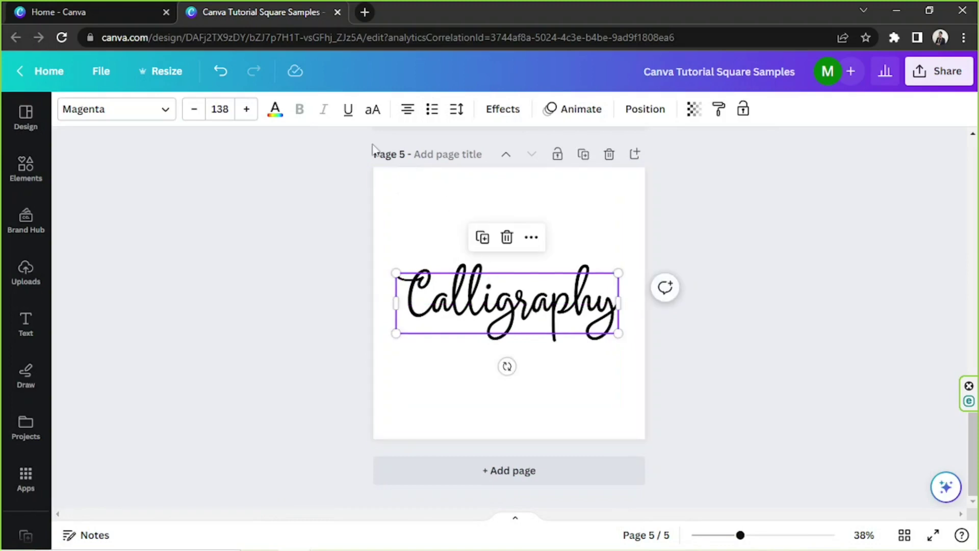
Try several document colors on the Calligraphy text and recolor it with the light sage green from the photo colors.
{"action": "left_click", "coordinate": [275, 111]}
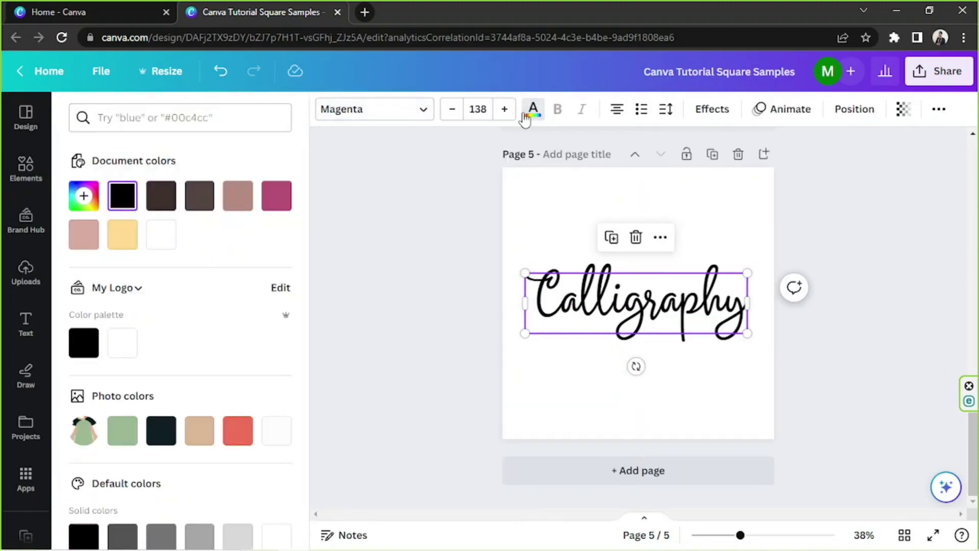
{"action": "left_click", "coordinate": [201, 198]}
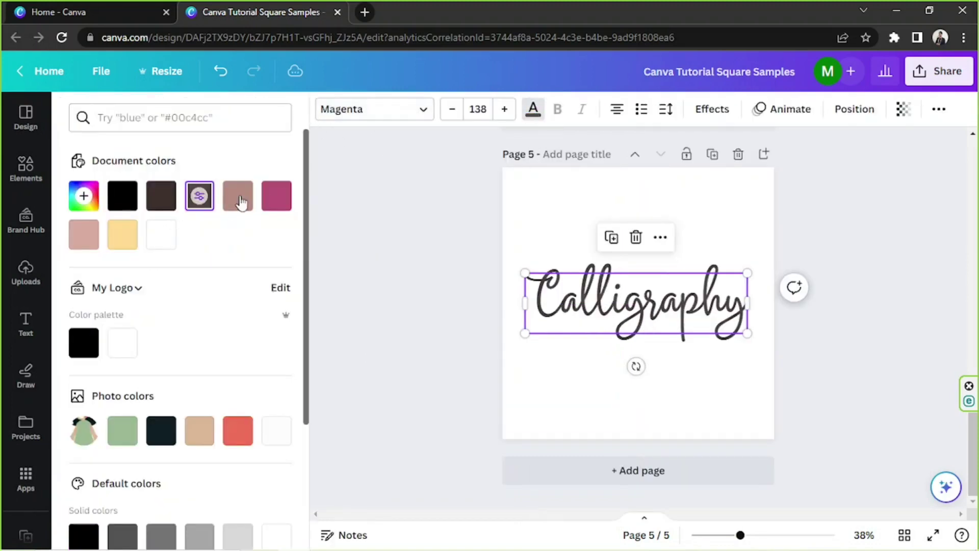
{"action": "left_click", "coordinate": [281, 196]}
{"action": "left_click", "coordinate": [82, 236]}
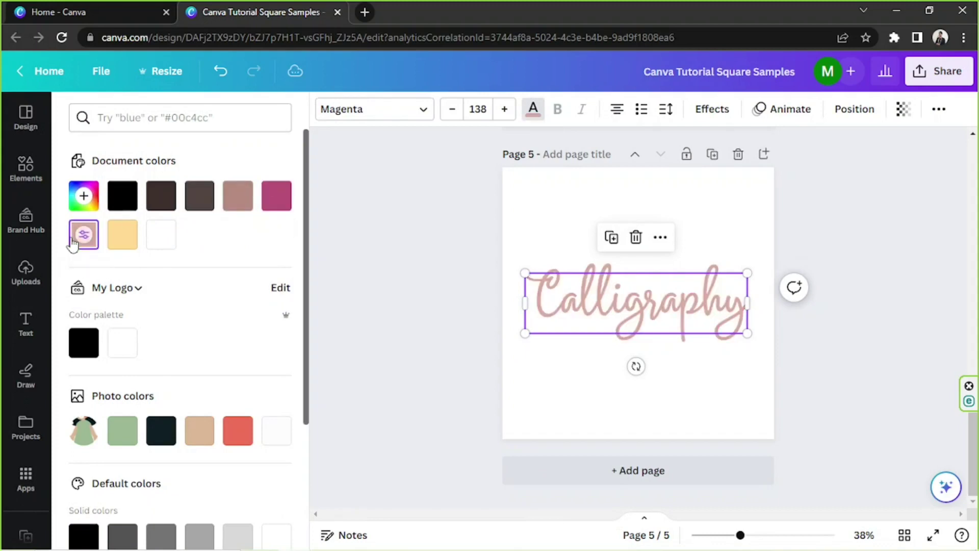
{"action": "left_click", "coordinate": [120, 438]}
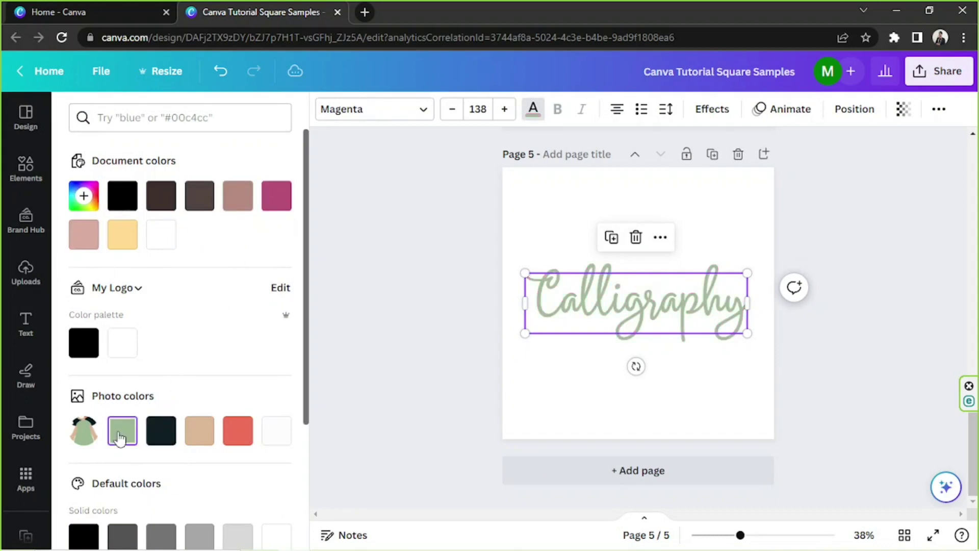
{"action": "left_click", "coordinate": [276, 196]}
{"action": "left_click", "coordinate": [276, 196]}
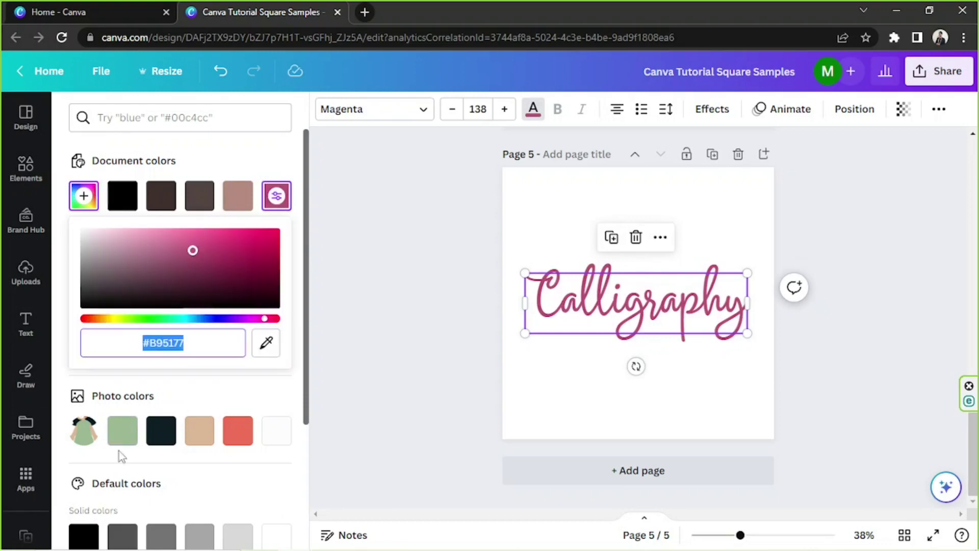
{"action": "left_click", "coordinate": [132, 430]}
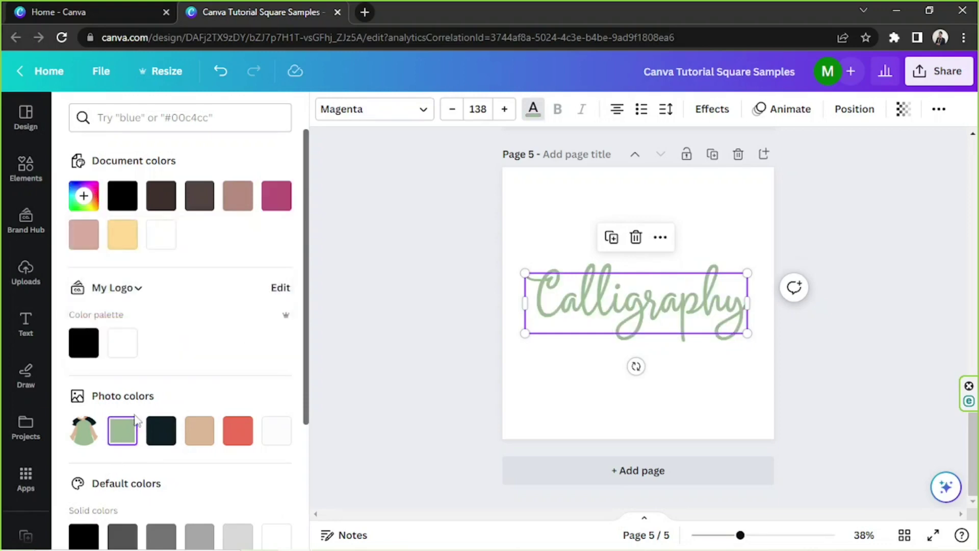
Search the design elements for "stroke" and limit the results to graphics.
{"action": "left_click", "coordinate": [798, 218]}
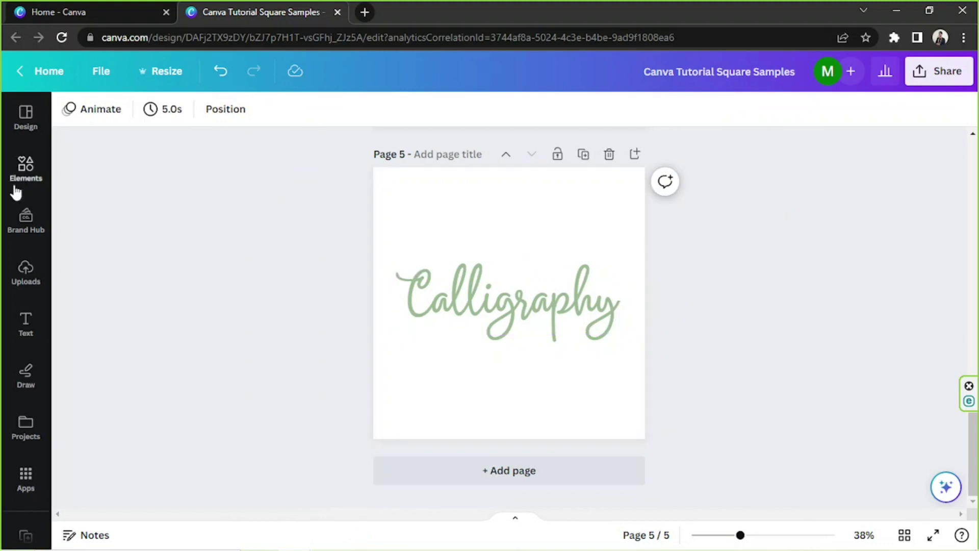
{"action": "left_click", "coordinate": [30, 170]}
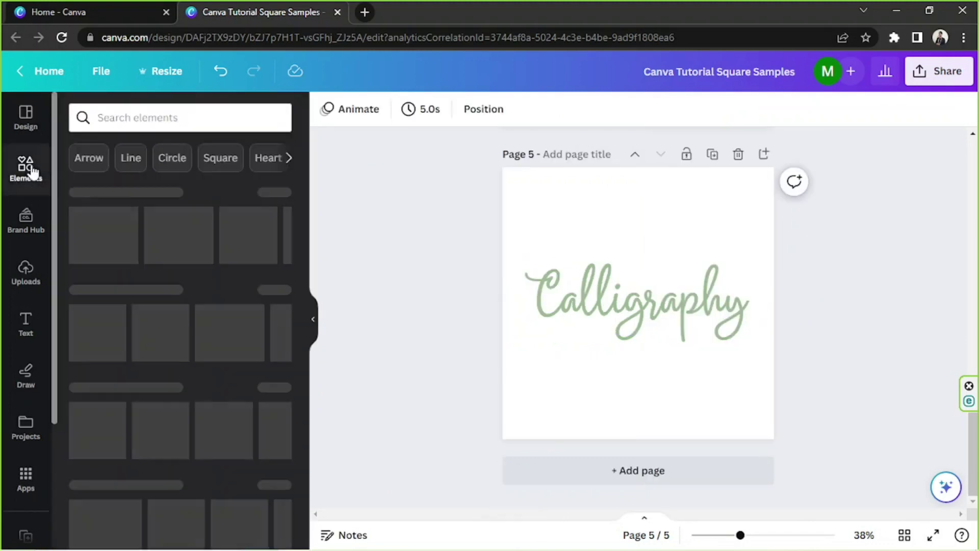
{"action": "left_click", "coordinate": [159, 118]}
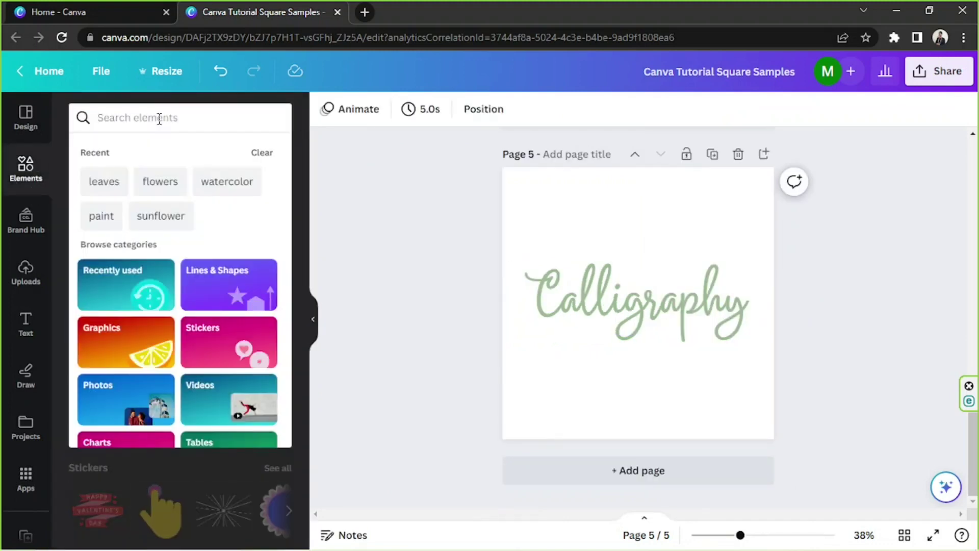
{"action": "type", "text": "stroke"}
{"action": "key", "text": "Return"}
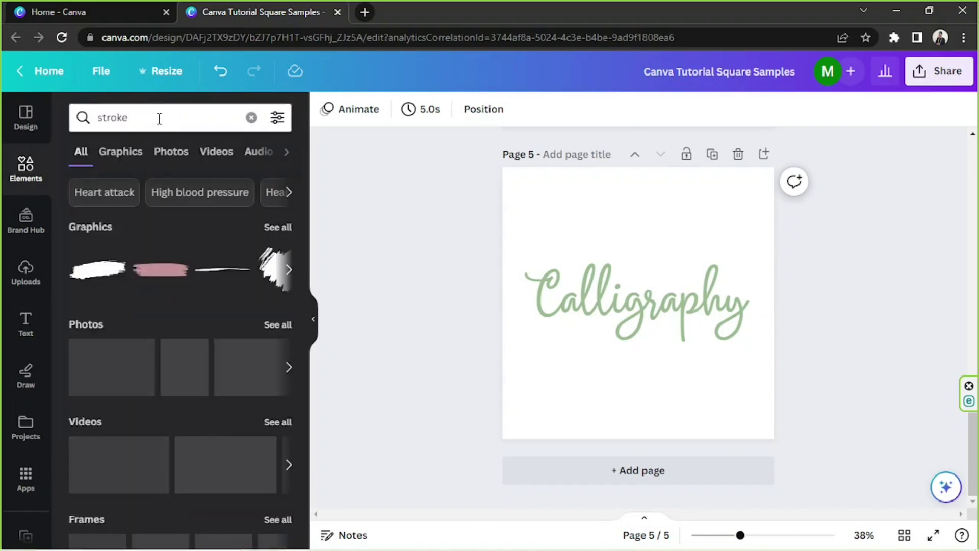
{"action": "left_click", "coordinate": [118, 161]}
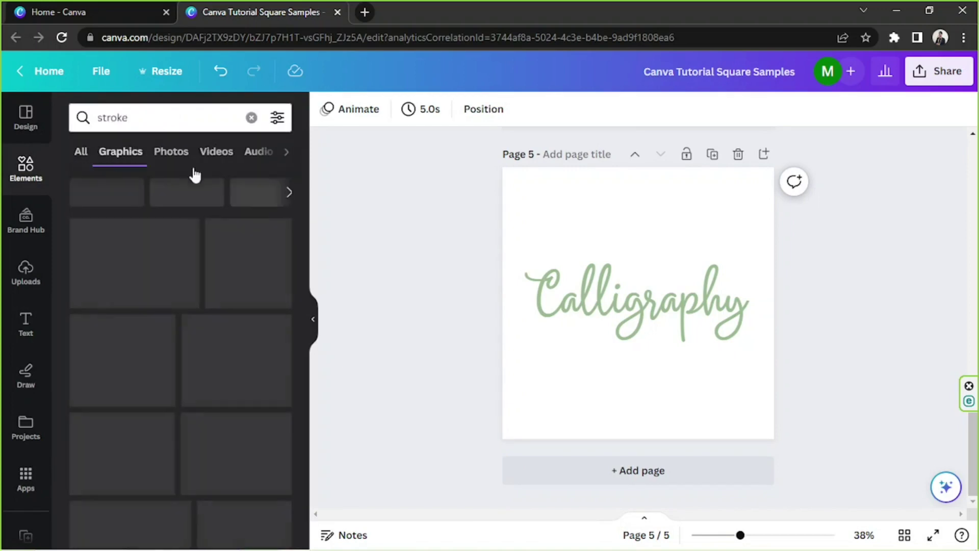
Add the thin lavender looped line from the stroke graphics and place it below the Calligraphy text.
{"action": "scroll", "coordinate": [275, 252], "scroll_direction": "down", "scroll_amount": 5}
{"action": "scroll", "coordinate": [269, 254], "scroll_direction": "down", "scroll_amount": 4}
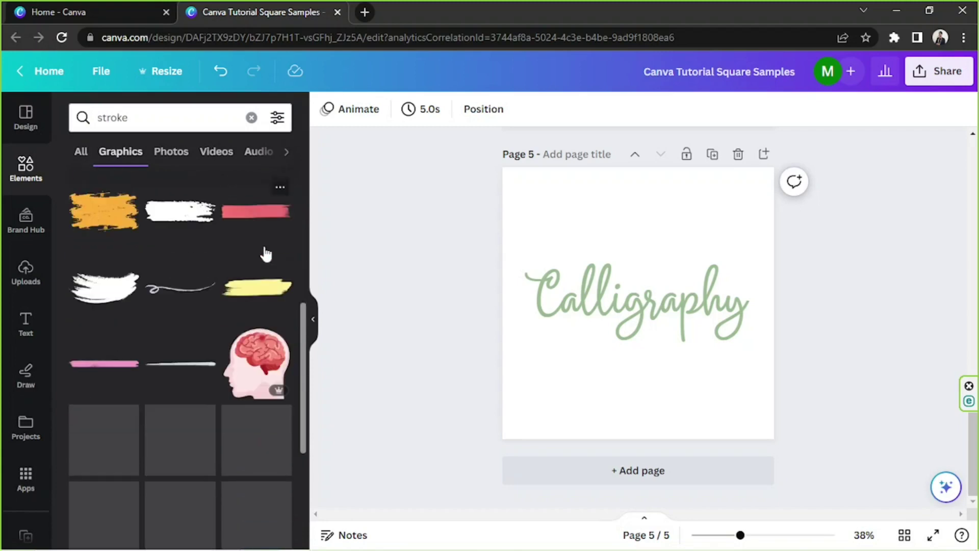
{"action": "left_click", "coordinate": [167, 300]}
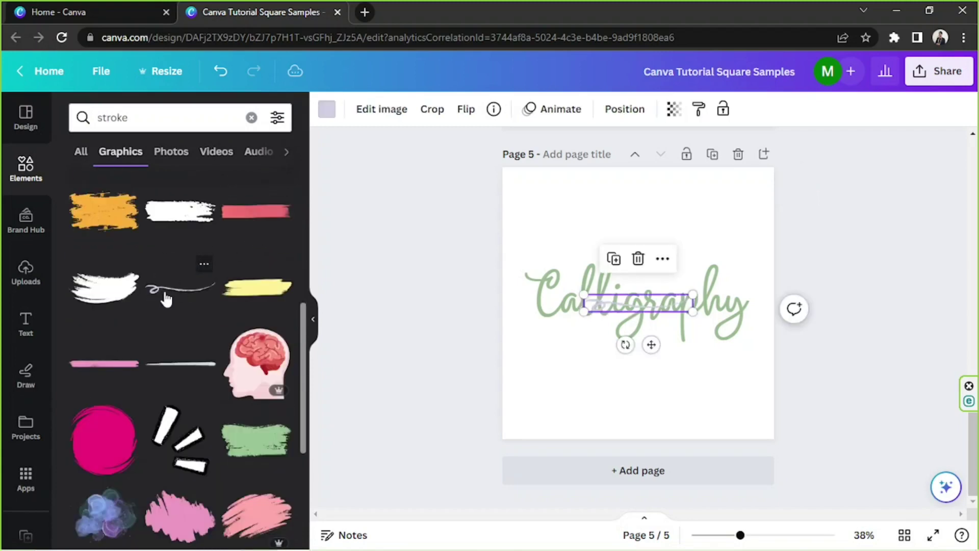
{"action": "left_click_drag", "start_coordinate": [647, 316], "coordinate": [631, 385]}
Look through more stroke graphics and search the graphics for "calligraphy" instead.
{"action": "scroll", "coordinate": [31, 256], "scroll_direction": "down", "scroll_amount": 3}
{"action": "scroll", "coordinate": [135, 274], "scroll_direction": "down", "scroll_amount": 5}
{"action": "scroll", "coordinate": [47, 259], "scroll_direction": "up", "scroll_amount": 2}
{"action": "scroll", "coordinate": [185, 258], "scroll_direction": "down", "scroll_amount": 3}
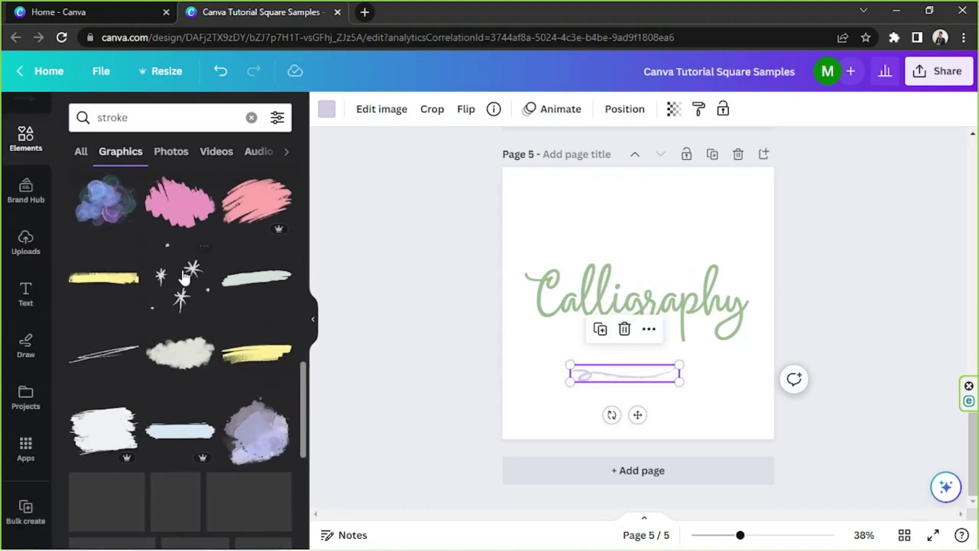
{"action": "scroll", "coordinate": [175, 197], "scroll_direction": "down", "scroll_amount": 4}
{"action": "left_click", "coordinate": [153, 118]}
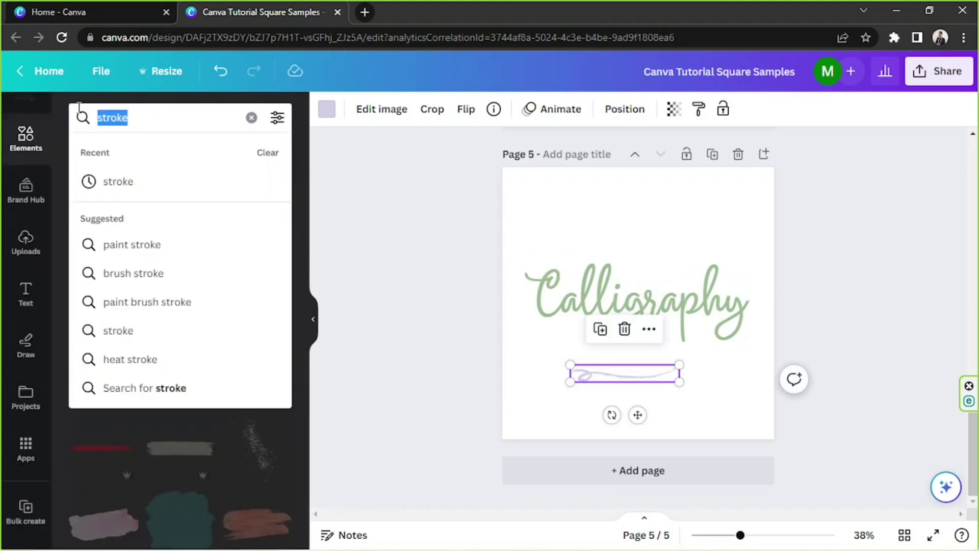
{"action": "type", "text": "calligraphy"}
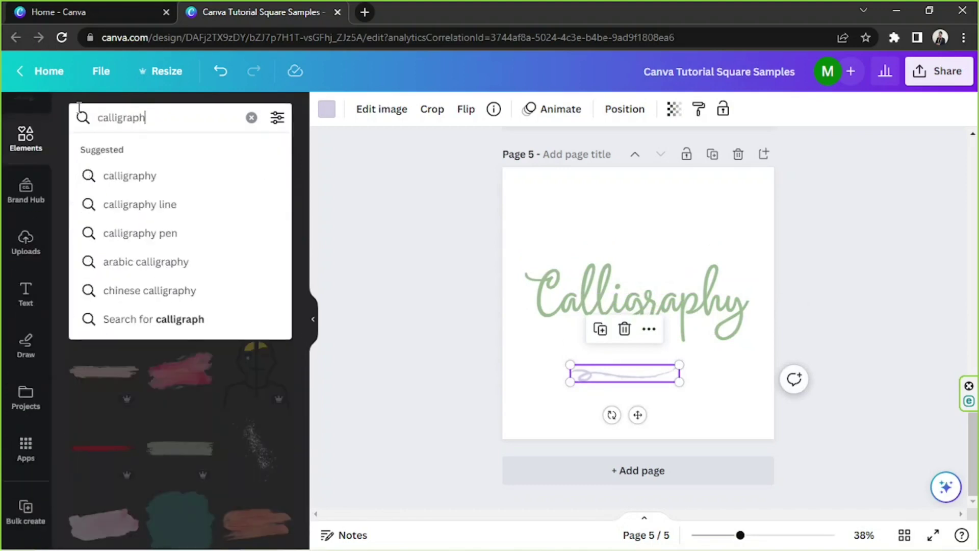
{"action": "key", "text": "Return"}
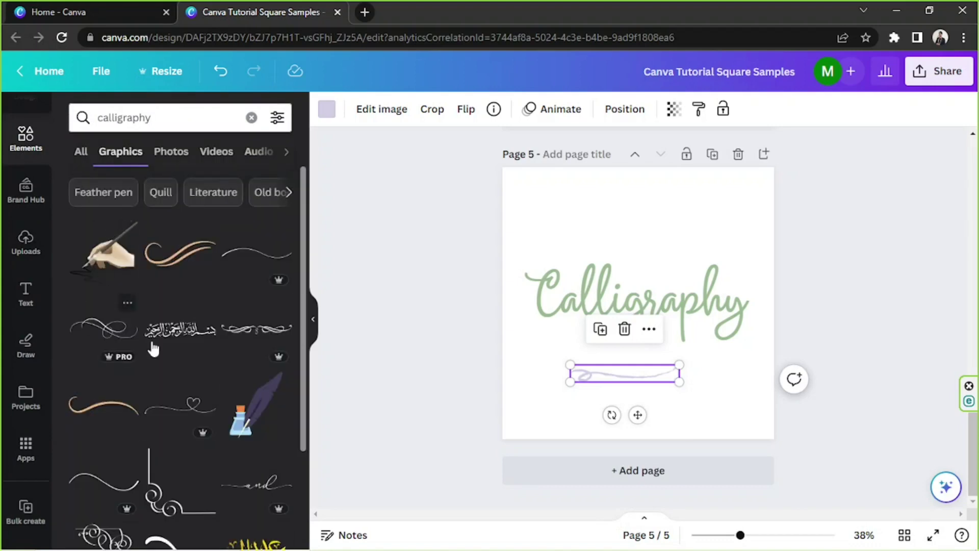
Add the double-heart flourish from the calligraphy graphics and place it small above the middle letters of the Calligraphy text.
{"action": "scroll", "coordinate": [123, 352], "scroll_direction": "down", "scroll_amount": 3}
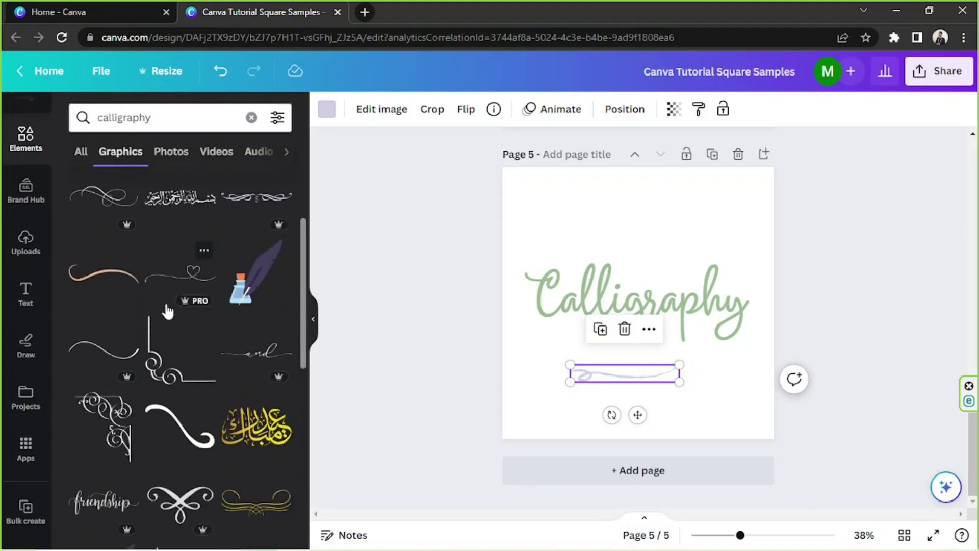
{"action": "scroll", "coordinate": [180, 329], "scroll_direction": "down", "scroll_amount": 3}
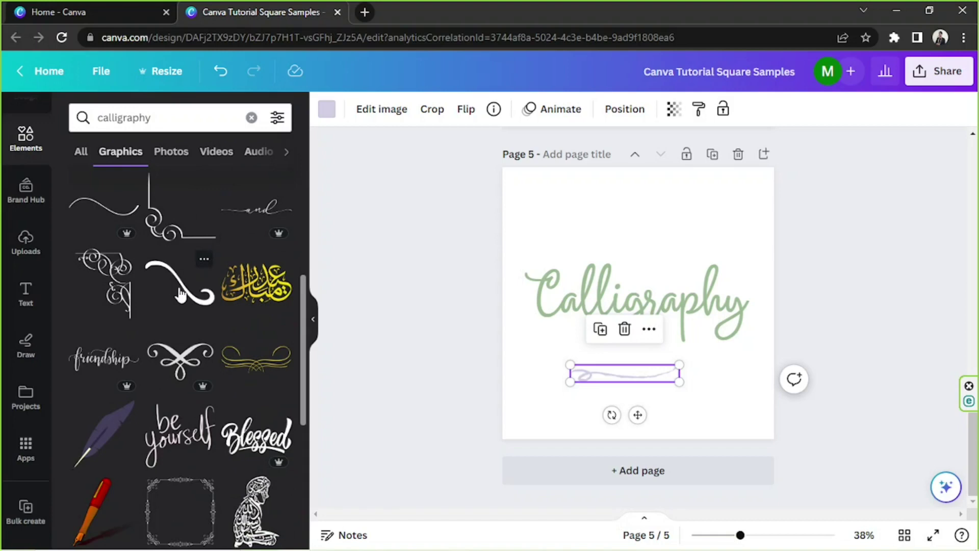
{"action": "scroll", "coordinate": [180, 295], "scroll_direction": "down", "scroll_amount": 3}
{"action": "scroll", "coordinate": [181, 294], "scroll_direction": "down", "scroll_amount": 3}
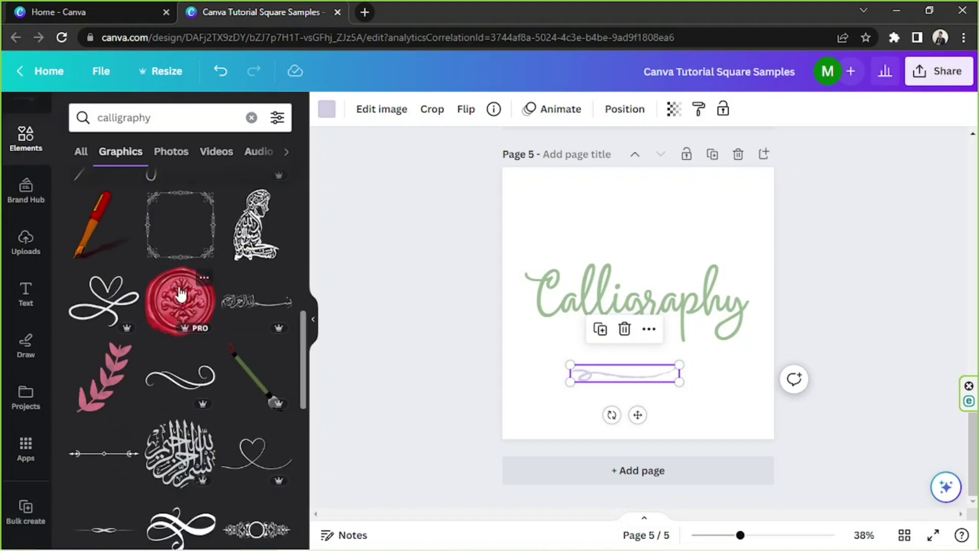
{"action": "scroll", "coordinate": [180, 294], "scroll_direction": "down", "scroll_amount": 4}
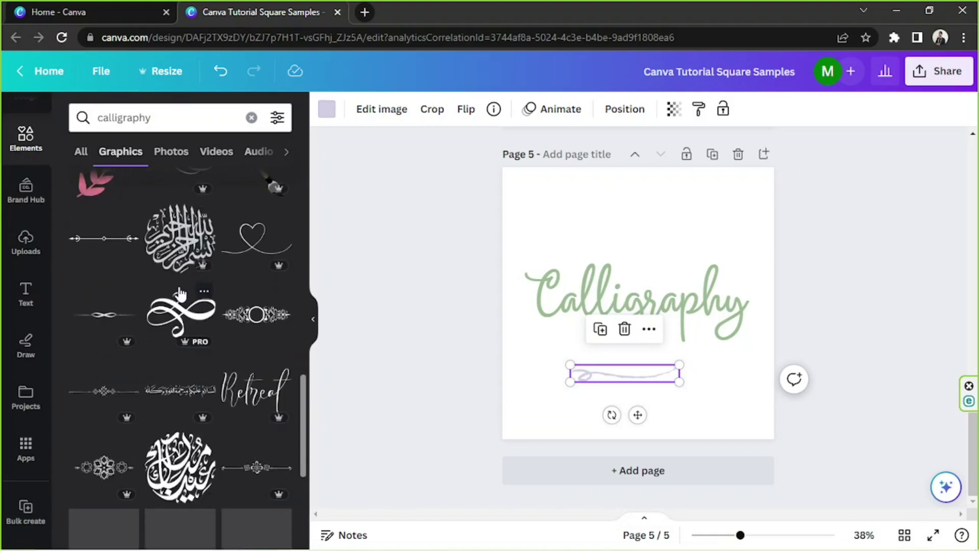
{"action": "scroll", "coordinate": [180, 295], "scroll_direction": "down", "scroll_amount": 7}
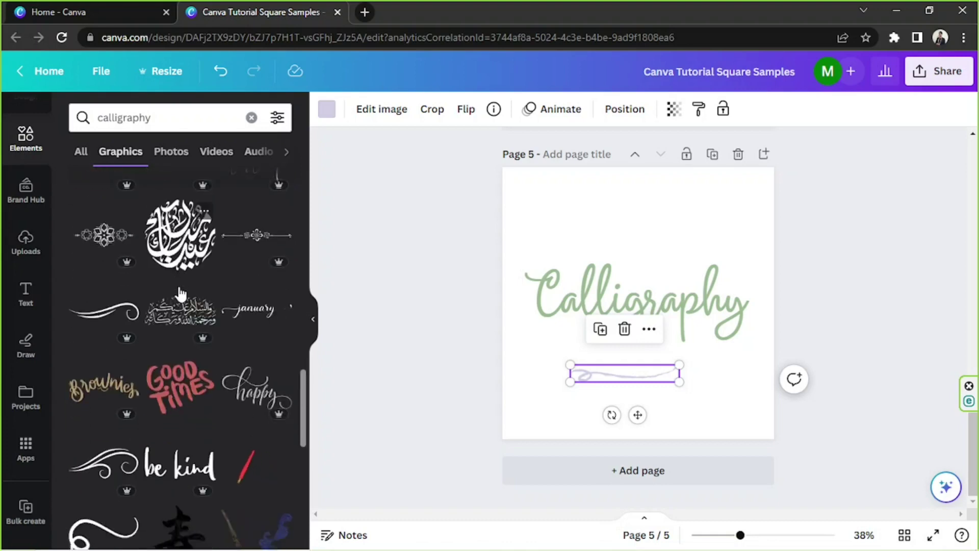
{"action": "scroll", "coordinate": [180, 294], "scroll_direction": "down", "scroll_amount": 3}
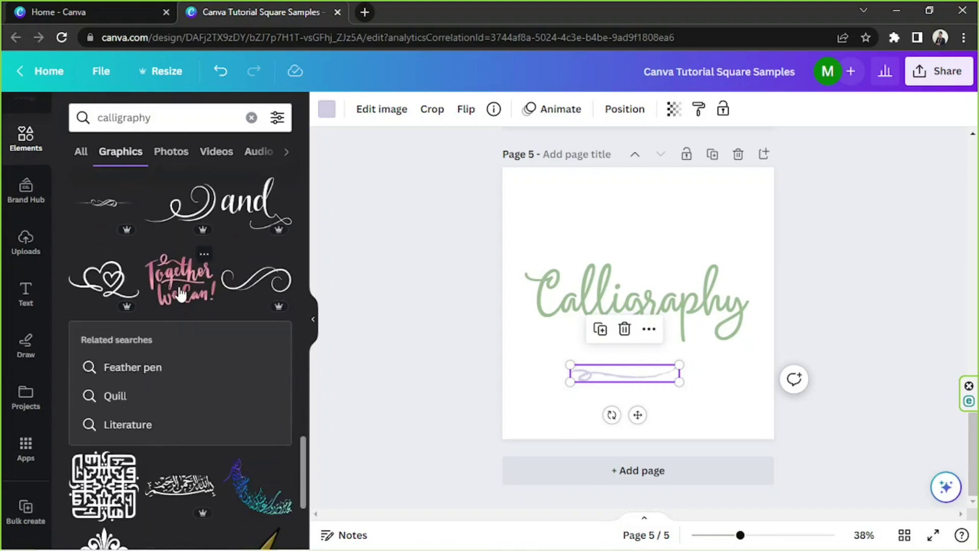
{"action": "left_click", "coordinate": [119, 286]}
{"action": "left_click_drag", "start_coordinate": [657, 324], "coordinate": [651, 276]}
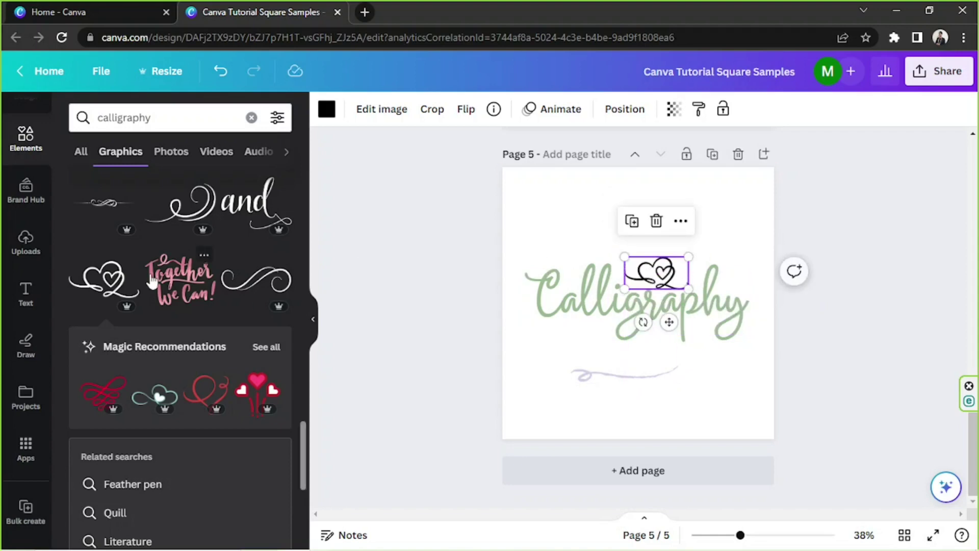
Add the wave-shaped flourish with curled ends from the calligraphy graphics and move it below the Calligraphy text.
{"action": "scroll", "coordinate": [179, 308], "scroll_direction": "down", "scroll_amount": 10}
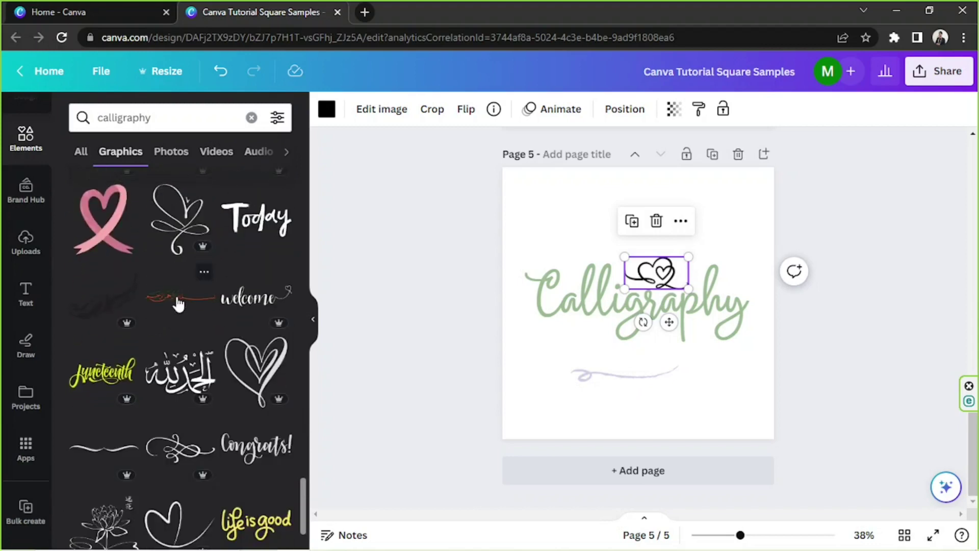
{"action": "scroll", "coordinate": [177, 304], "scroll_direction": "down", "scroll_amount": 2}
{"action": "scroll", "coordinate": [177, 304], "scroll_direction": "down", "scroll_amount": 4}
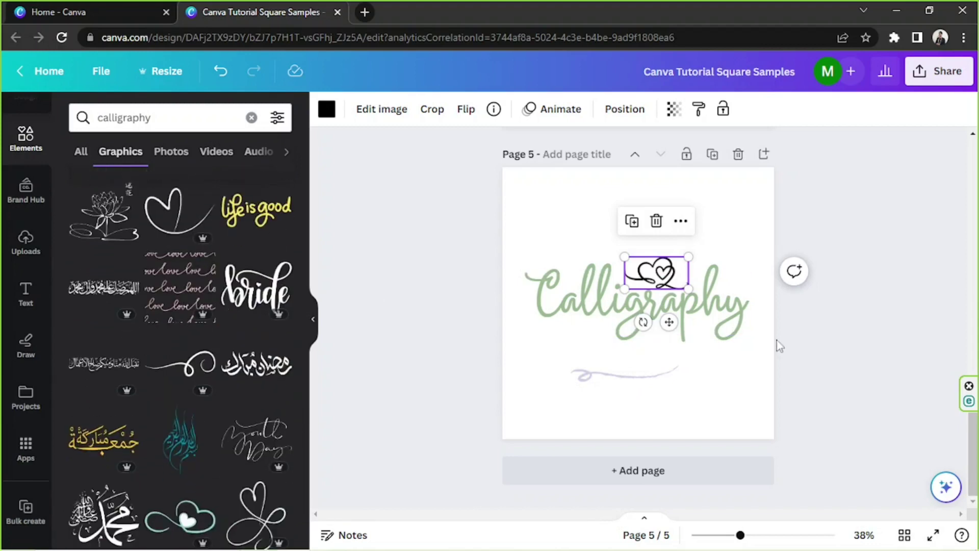
{"action": "scroll", "coordinate": [164, 314], "scroll_direction": "down", "scroll_amount": 4}
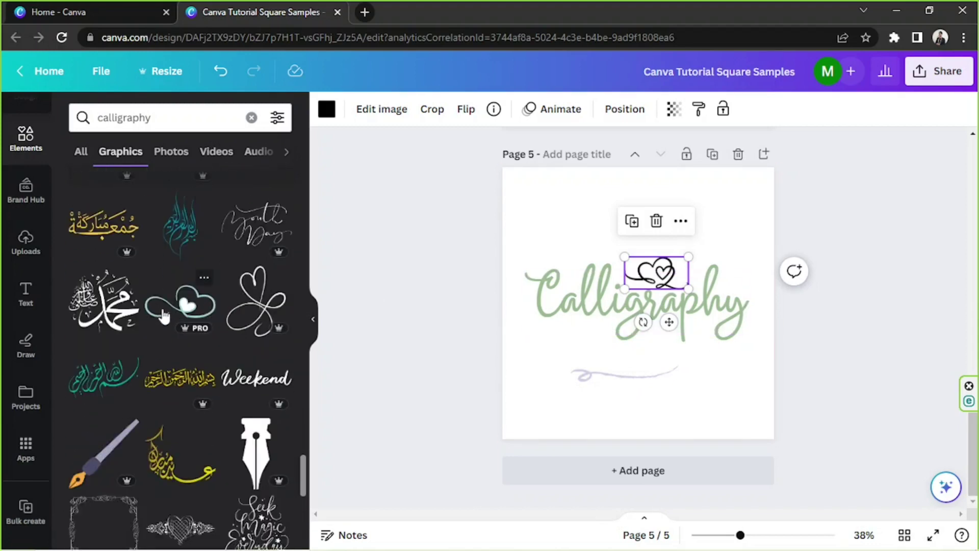
{"action": "scroll", "coordinate": [164, 314], "scroll_direction": "down", "scroll_amount": 3}
{"action": "scroll", "coordinate": [164, 314], "scroll_direction": "down", "scroll_amount": 8}
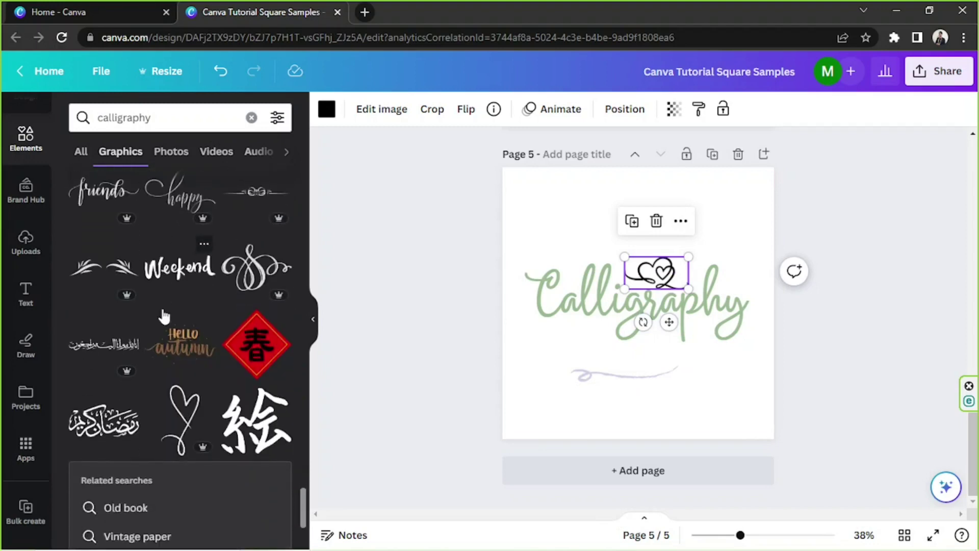
{"action": "scroll", "coordinate": [162, 306], "scroll_direction": "down", "scroll_amount": 4}
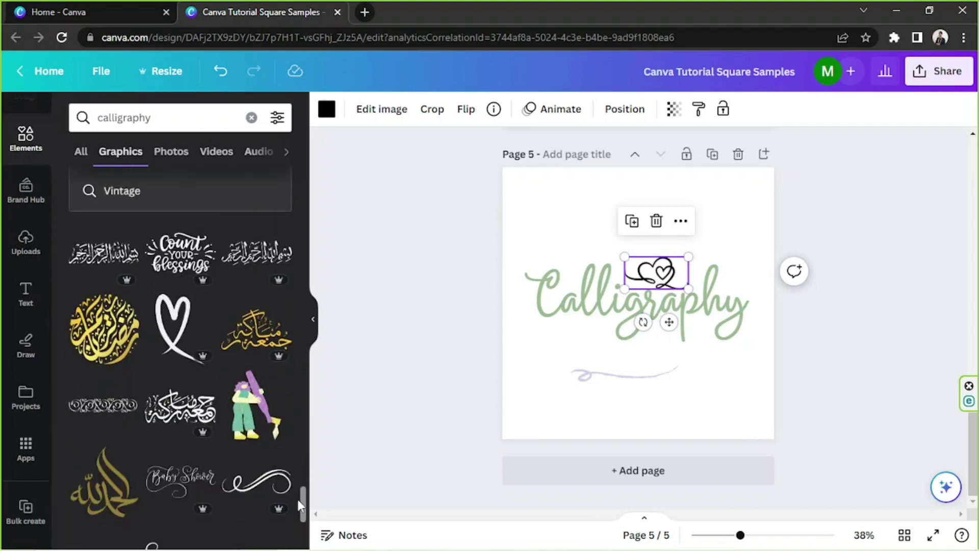
{"action": "left_click_drag", "start_coordinate": [305, 508], "coordinate": [303, 522]}
{"action": "scroll", "coordinate": [303, 522], "scroll_direction": "down", "scroll_amount": 3}
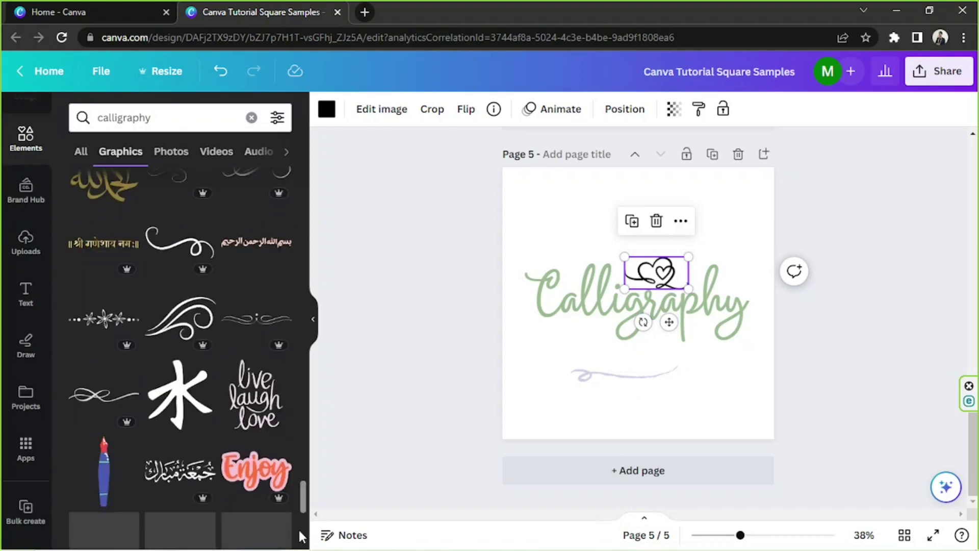
{"action": "scroll", "coordinate": [232, 370], "scroll_direction": "down", "scroll_amount": 6}
{"action": "scroll", "coordinate": [219, 357], "scroll_direction": "up", "scroll_amount": 5}
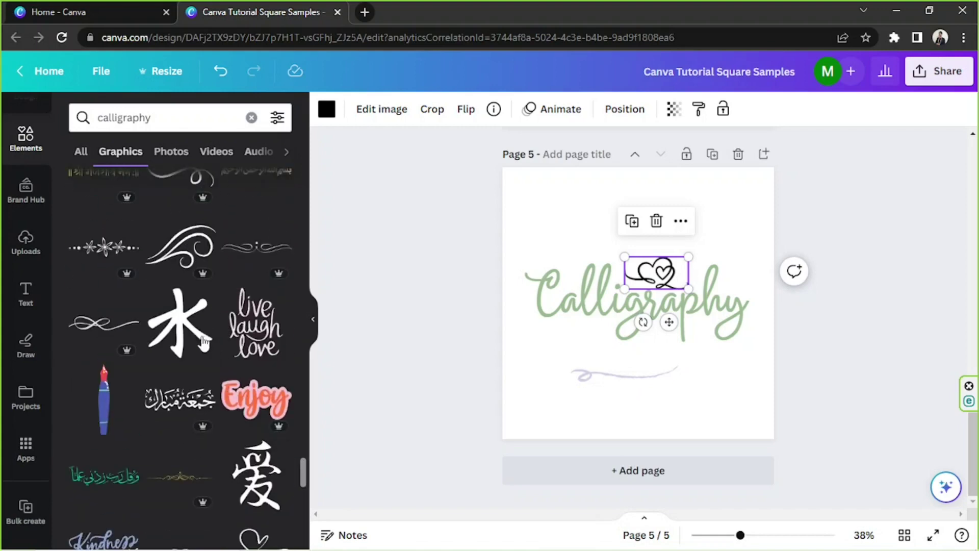
{"action": "left_click", "coordinate": [180, 264]}
{"action": "left_click_drag", "start_coordinate": [637, 317], "coordinate": [576, 349]}
Move the lavender looped line to the page's lower-right corner and shift the wave flourish under the middle of the text.
{"action": "left_click", "coordinate": [632, 377]}
{"action": "left_click_drag", "start_coordinate": [632, 377], "coordinate": [714, 436]}
{"action": "left_click_drag", "start_coordinate": [577, 346], "coordinate": [656, 370]}
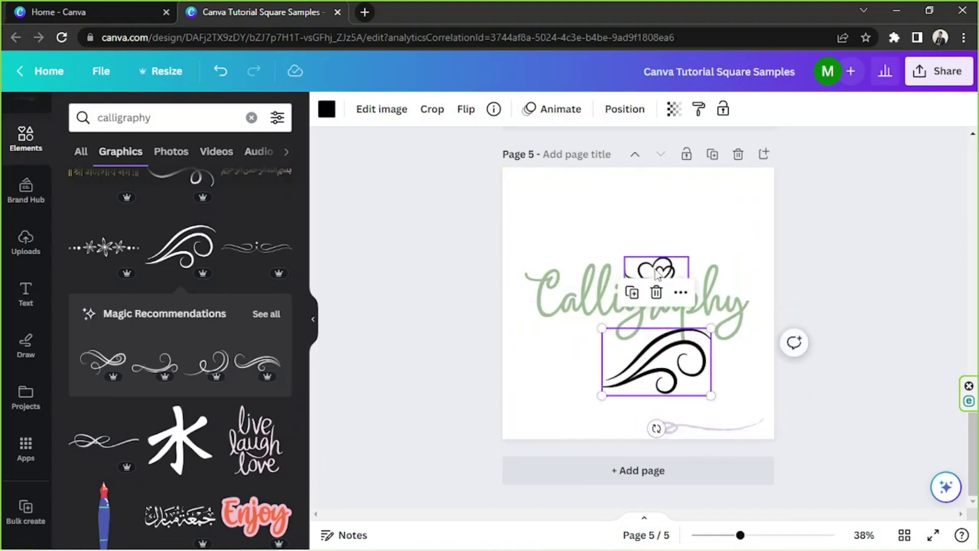
Recolor the double-heart flourish with the sage green from the document colors.
{"action": "left_click", "coordinate": [658, 274]}
{"action": "left_click", "coordinate": [327, 109]}
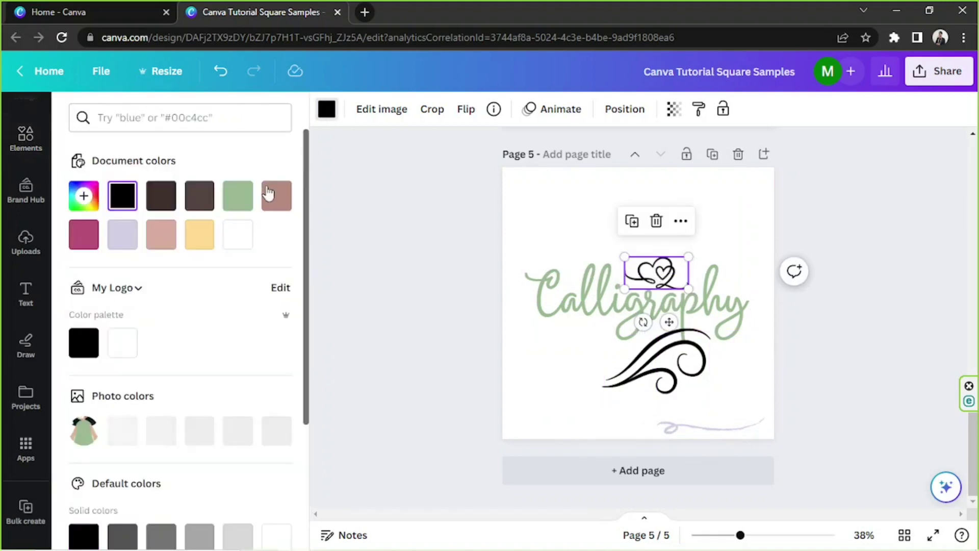
{"action": "left_click", "coordinate": [238, 195]}
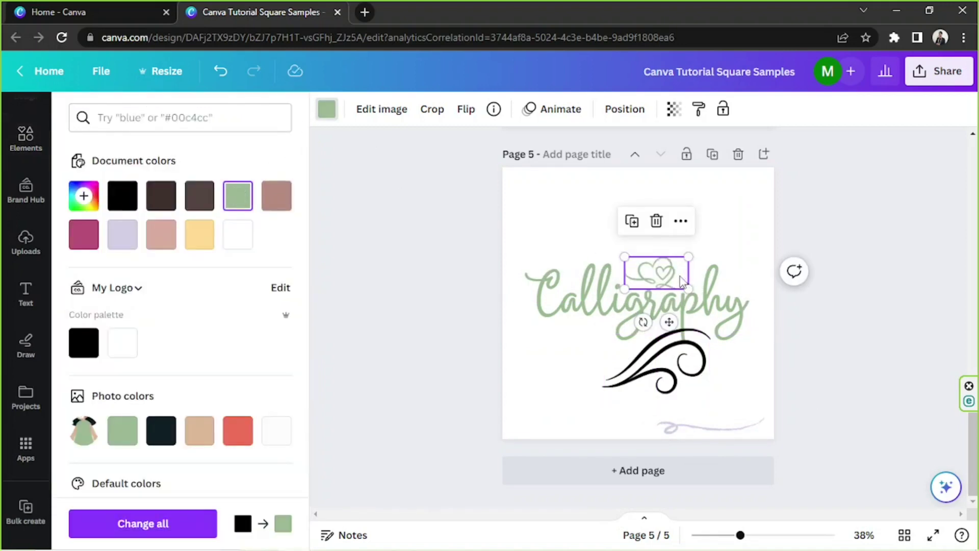
Move the black wave flourish under the first half of the Calligraphy text and flip it horizontally.
{"action": "left_click", "coordinate": [662, 382]}
{"action": "left_click_drag", "start_coordinate": [671, 369], "coordinate": [638, 340]}
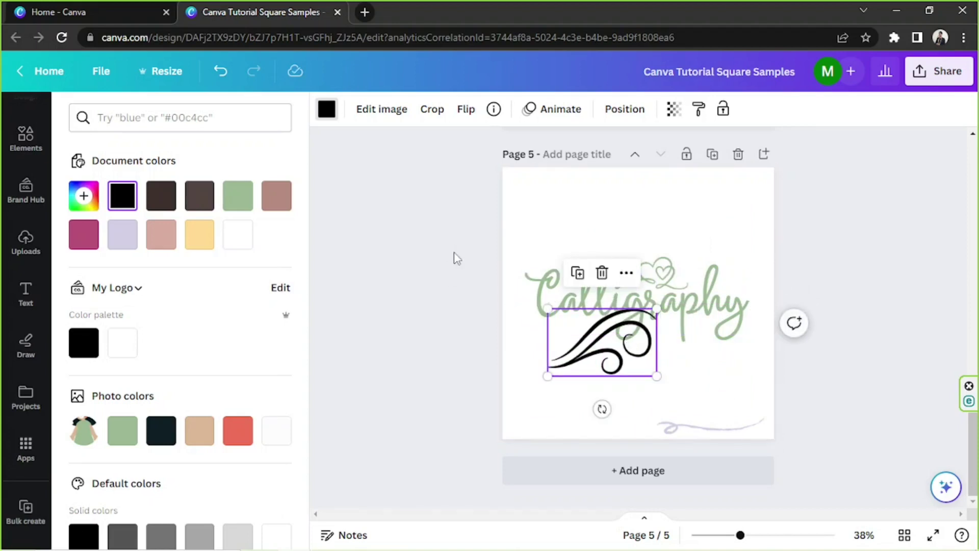
{"action": "left_click", "coordinate": [464, 114]}
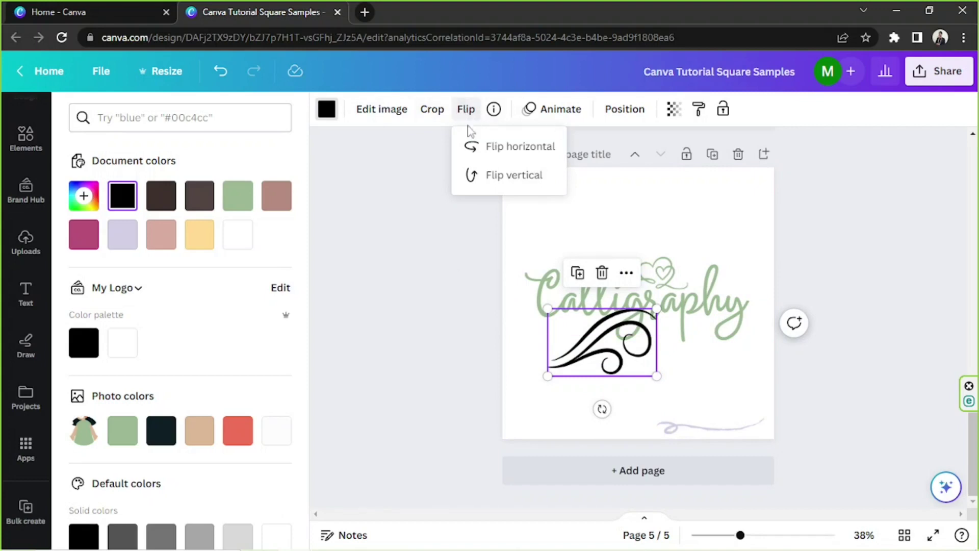
{"action": "left_click", "coordinate": [470, 156]}
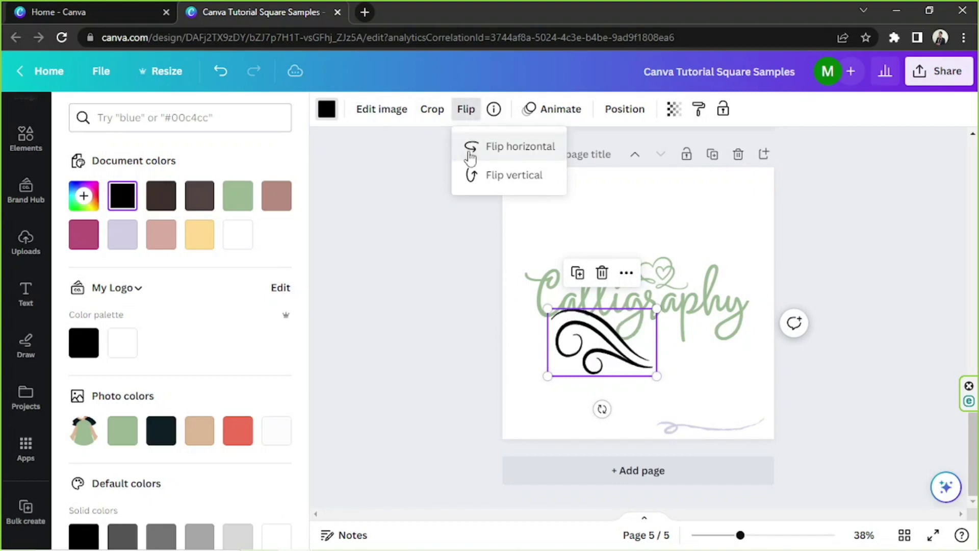
Shrink the wave flourish, rotate it counterclockwise and tuck it just below the first letters of the Calligraphy text.
{"action": "left_click_drag", "start_coordinate": [619, 356], "coordinate": [584, 332]}
{"action": "left_click_drag", "start_coordinate": [575, 388], "coordinate": [630, 396]}
{"action": "left_click_drag", "start_coordinate": [598, 332], "coordinate": [589, 330]}
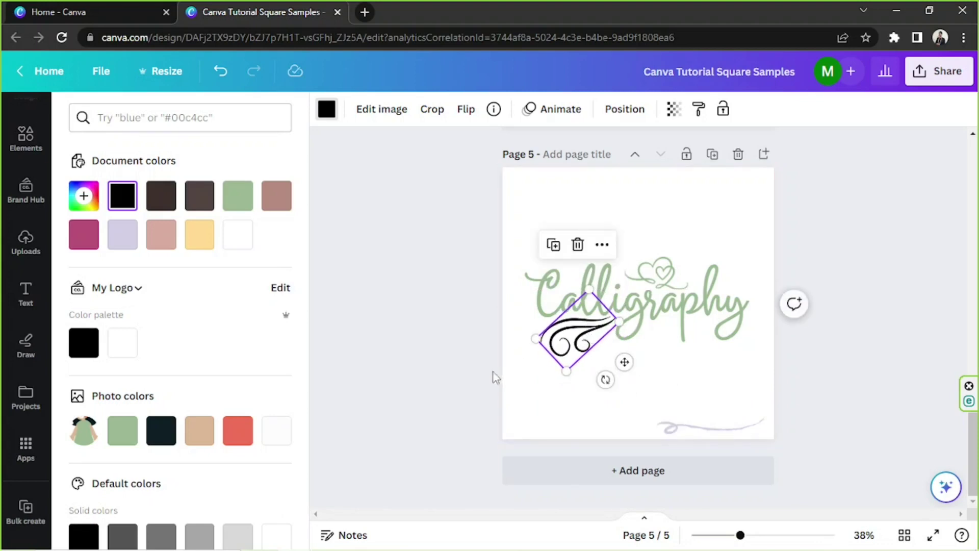
Recolor the wave flourish with the sage green from the photo colors and deselect it.
{"action": "left_click", "coordinate": [127, 437]}
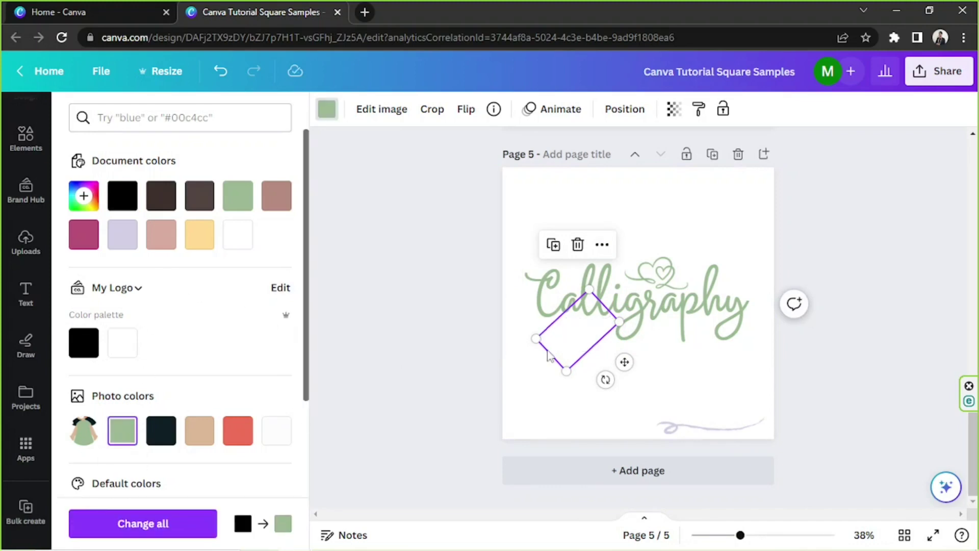
{"action": "key", "text": "Escape"}
{"action": "key", "text": "Escape"}
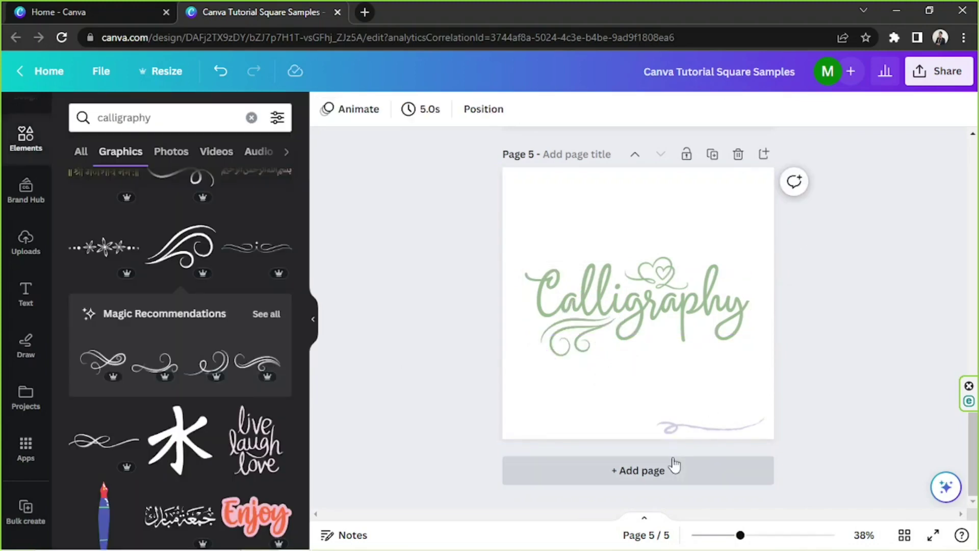
Move the lavender looped line from the page's lower-right corner to just below the second half of the Calligraphy text.
{"action": "left_click", "coordinate": [695, 435]}
{"action": "left_click_drag", "start_coordinate": [693, 428], "coordinate": [658, 374]}
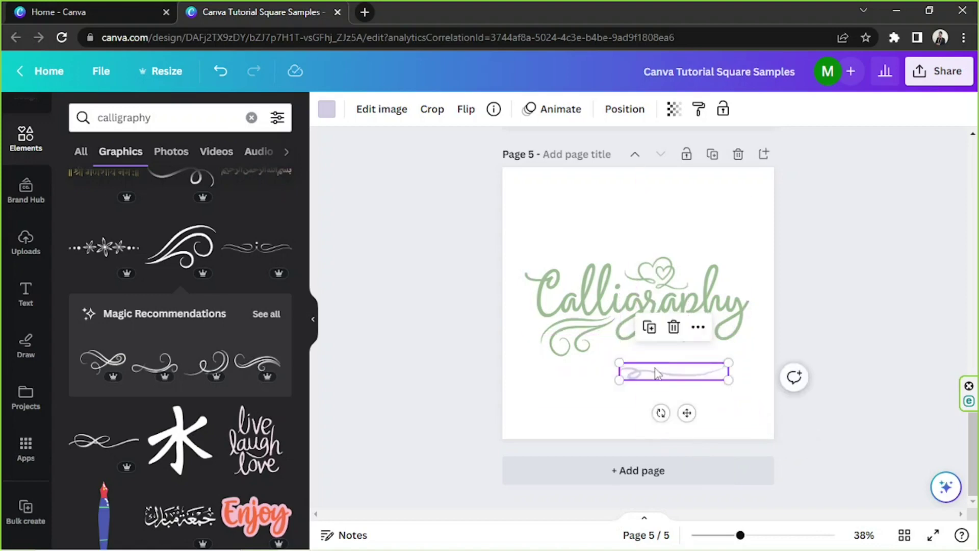
Rotate the lavender looped line half a turn, try it closer to the Calligraphy text and delete it from the page.
{"action": "left_click_drag", "start_coordinate": [661, 413], "coordinate": [688, 316]}
{"action": "left_click_drag", "start_coordinate": [690, 374], "coordinate": [681, 322]}
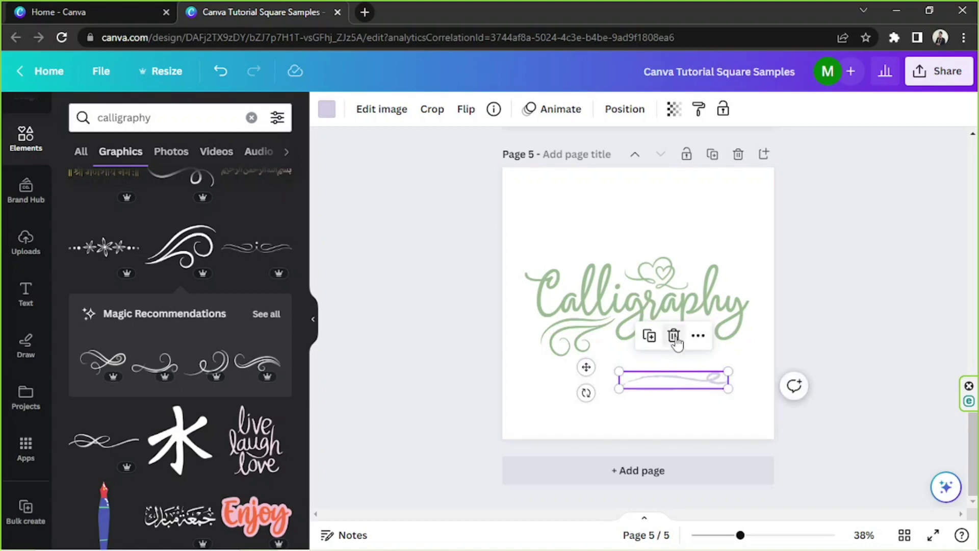
{"action": "left_click", "coordinate": [515, 335]}
Look through the calligraphy graphics for another flourish that suits the second half of the text.
{"action": "scroll", "coordinate": [206, 312], "scroll_direction": "down", "scroll_amount": 5}
{"action": "scroll", "coordinate": [205, 311], "scroll_direction": "down", "scroll_amount": 6}
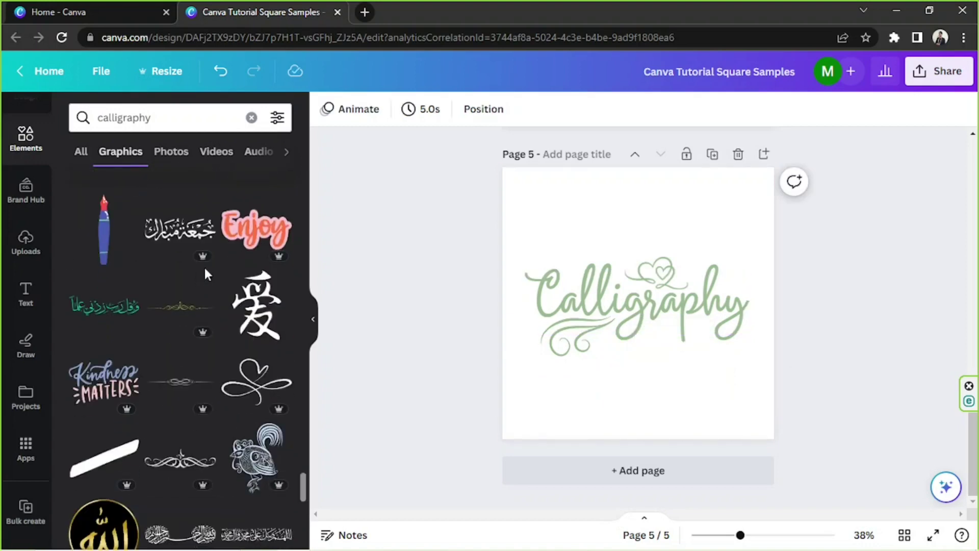
{"action": "scroll", "coordinate": [205, 276], "scroll_direction": "down", "scroll_amount": 6}
{"action": "scroll", "coordinate": [206, 275], "scroll_direction": "down", "scroll_amount": 3}
{"action": "scroll", "coordinate": [203, 270], "scroll_direction": "down", "scroll_amount": 10}
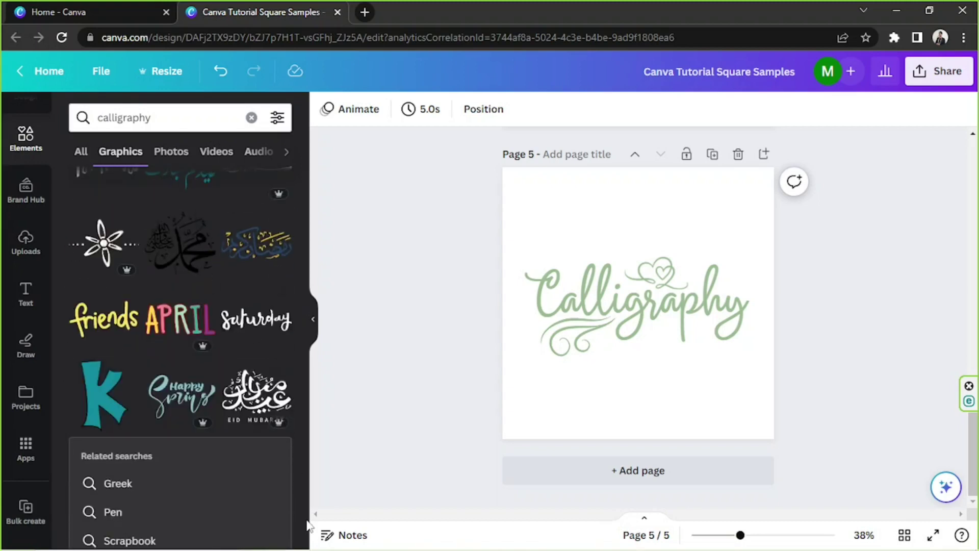
{"action": "mouse_move", "coordinate": [304, 521]}
{"action": "left_mouse_down"}
{"action": "mouse_move", "coordinate": [276, 176]}
{"action": "mouse_move", "coordinate": [293, 155]}
{"action": "left_mouse_up"}
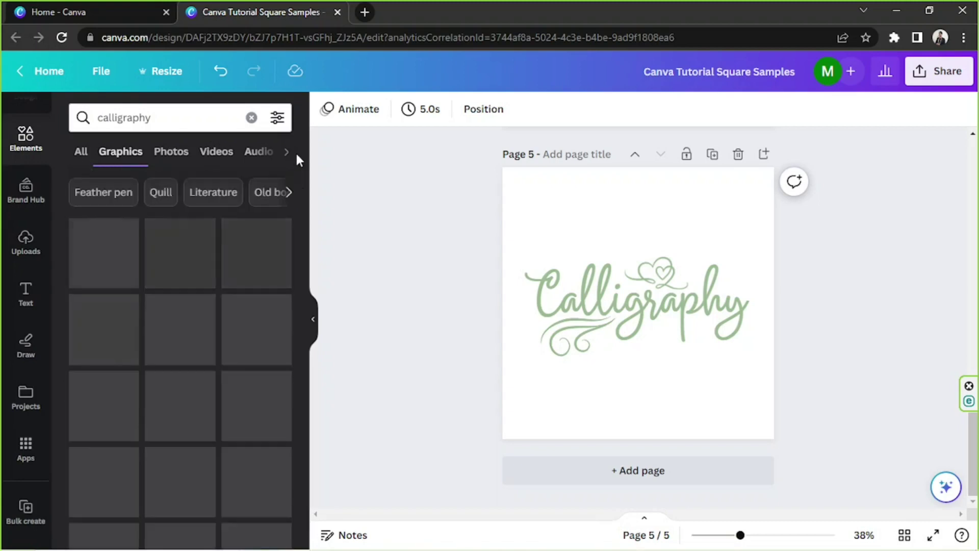
{"action": "scroll", "coordinate": [285, 261], "scroll_direction": "down", "scroll_amount": 3}
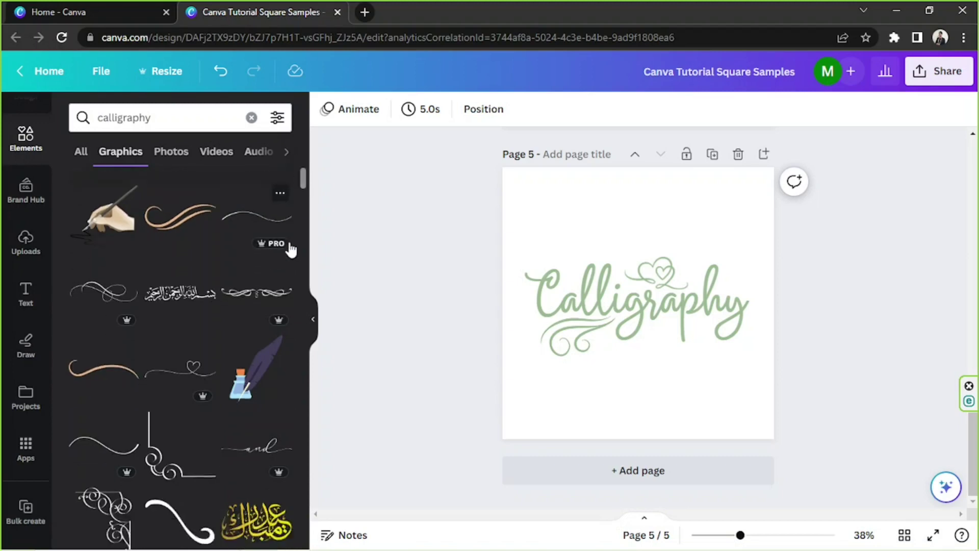
{"action": "scroll", "coordinate": [197, 268], "scroll_direction": "down", "scroll_amount": 3}
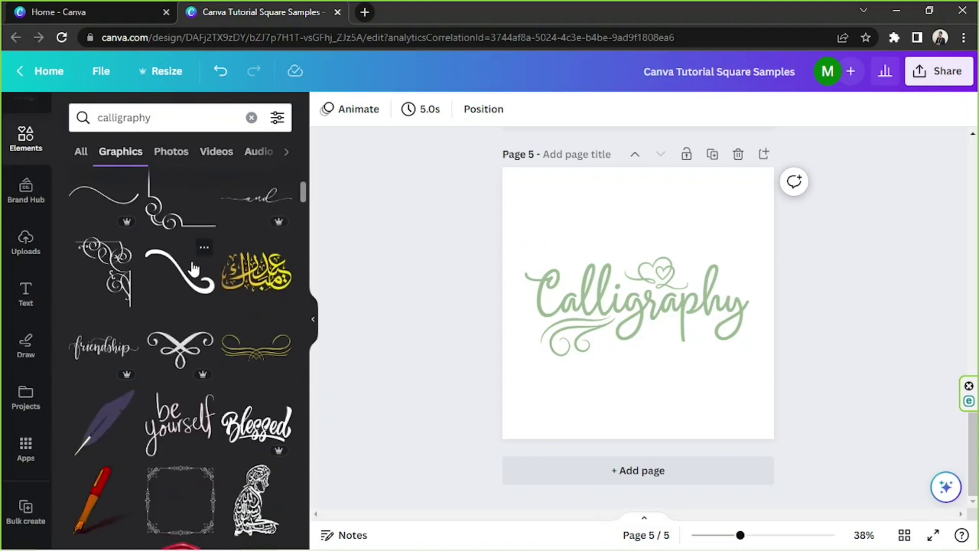
{"action": "scroll", "coordinate": [181, 269], "scroll_direction": "down", "scroll_amount": 3}
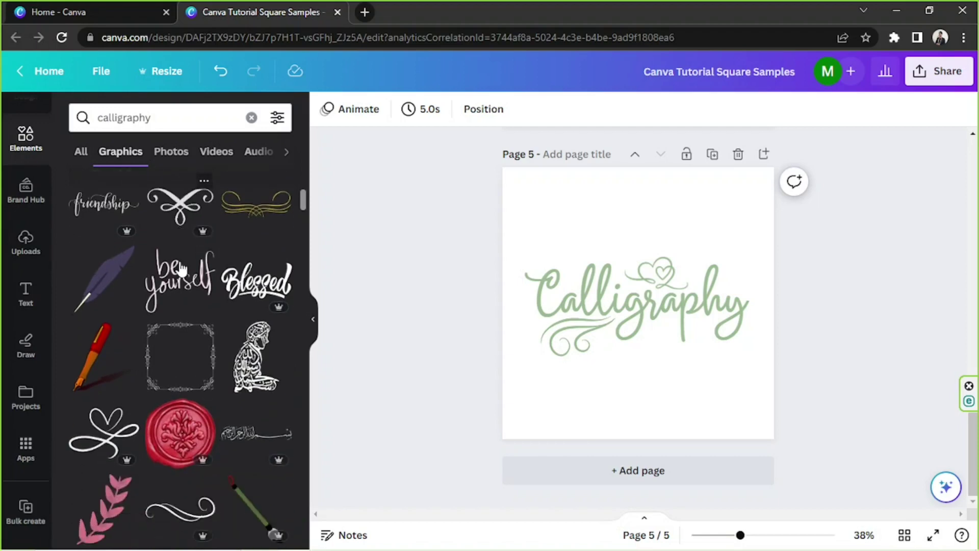
{"action": "scroll", "coordinate": [181, 269], "scroll_direction": "down", "scroll_amount": 1}
{"action": "scroll", "coordinate": [181, 268], "scroll_direction": "down", "scroll_amount": 2}
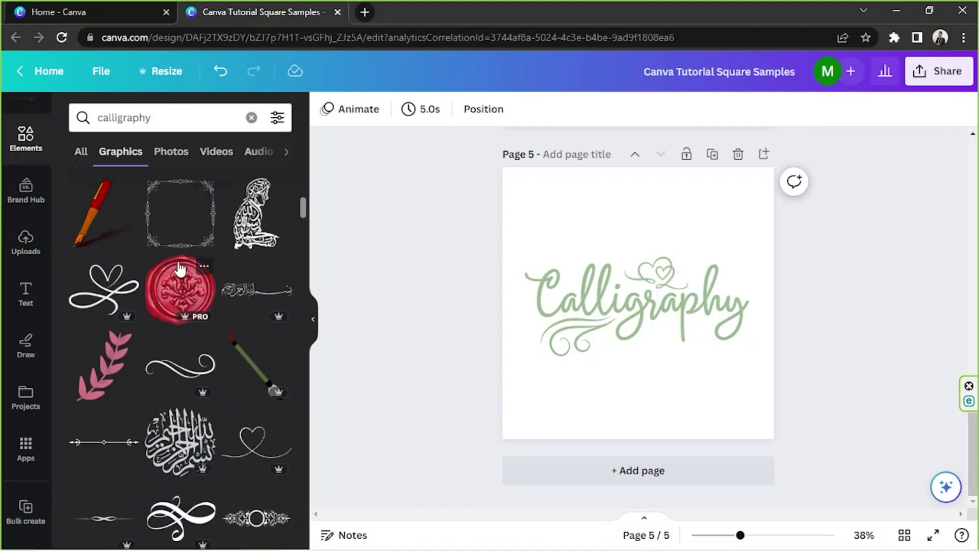
{"action": "scroll", "coordinate": [181, 269], "scroll_direction": "down", "scroll_amount": 3}
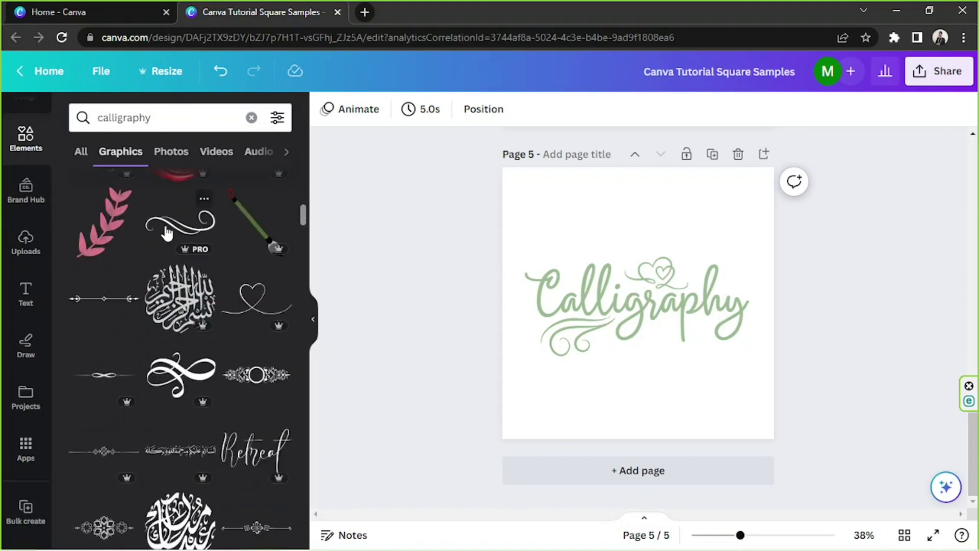
Try the double-line wave flourish near the end of the Calligraphy text and remove it.
{"action": "left_click", "coordinate": [214, 256]}
{"action": "left_click_drag", "start_coordinate": [654, 304], "coordinate": [709, 363]}
{"action": "left_click", "coordinate": [680, 312]}
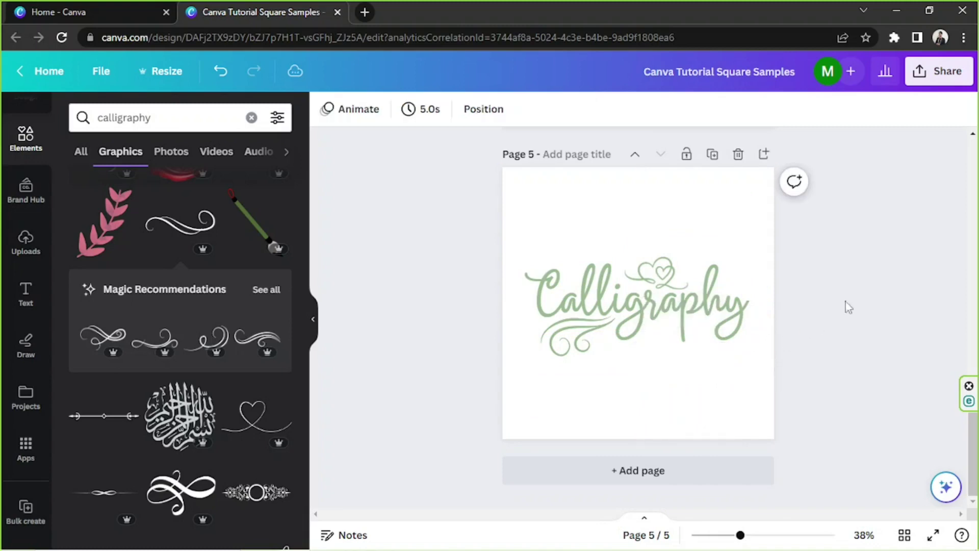
{"action": "scroll", "coordinate": [251, 299], "scroll_direction": "up", "scroll_amount": 3}
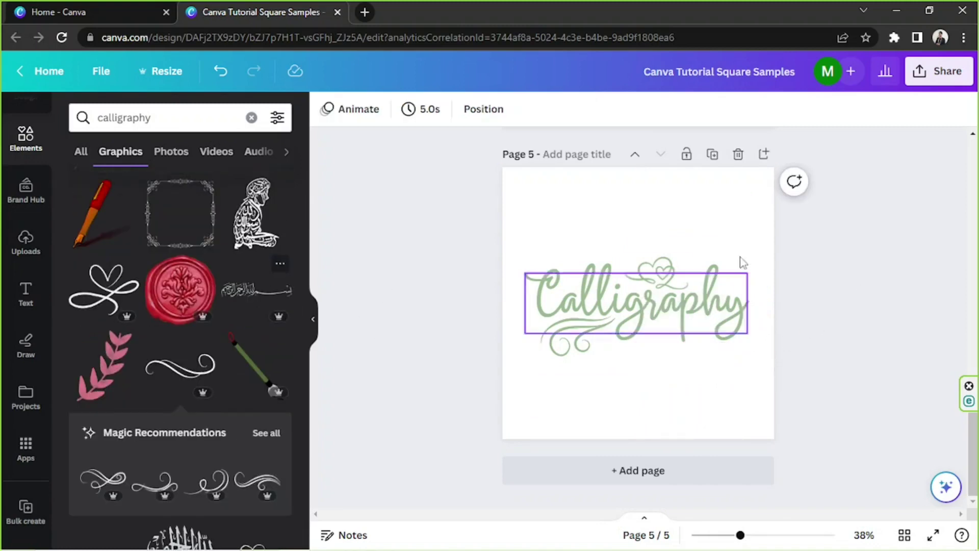
Search the graphics for "leaf" and place the light green three-leaf graphic, about 127 by 147 px, above the final y.
{"action": "left_click", "coordinate": [167, 116]}
{"action": "type", "text": "heartleaf"}
{"action": "key", "text": "Return"}
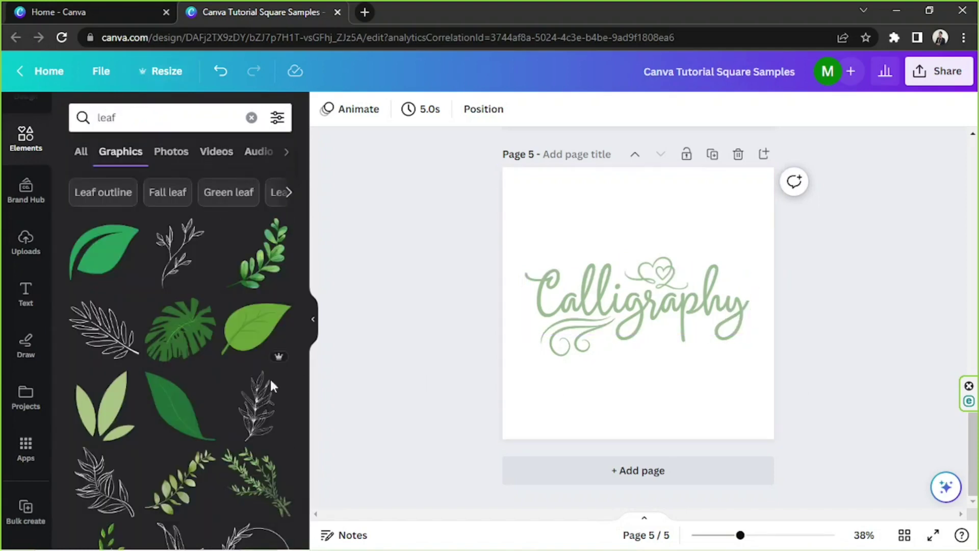
{"action": "left_click", "coordinate": [115, 416]}
{"action": "left_click_drag", "start_coordinate": [637, 342], "coordinate": [750, 259]}
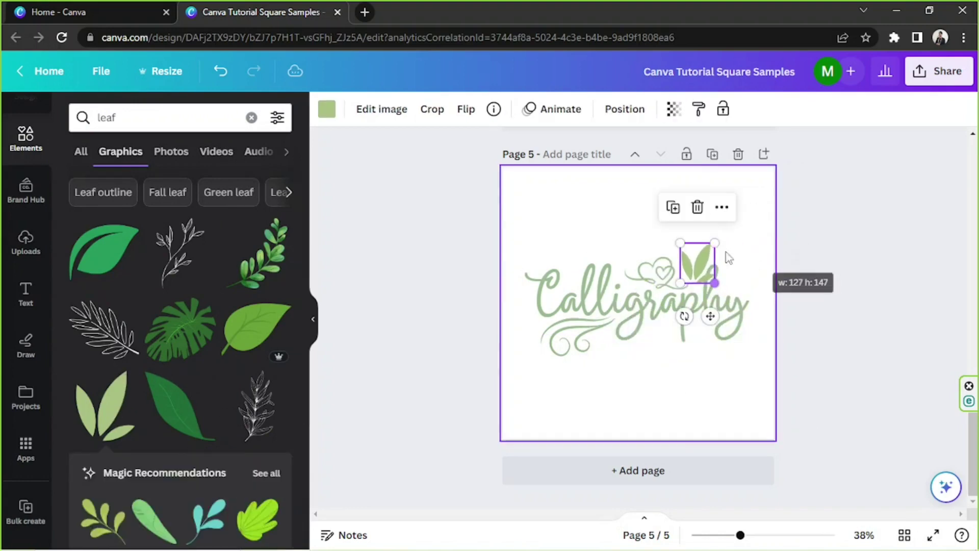
{"action": "left_click_drag", "start_coordinate": [689, 266], "coordinate": [733, 275]}
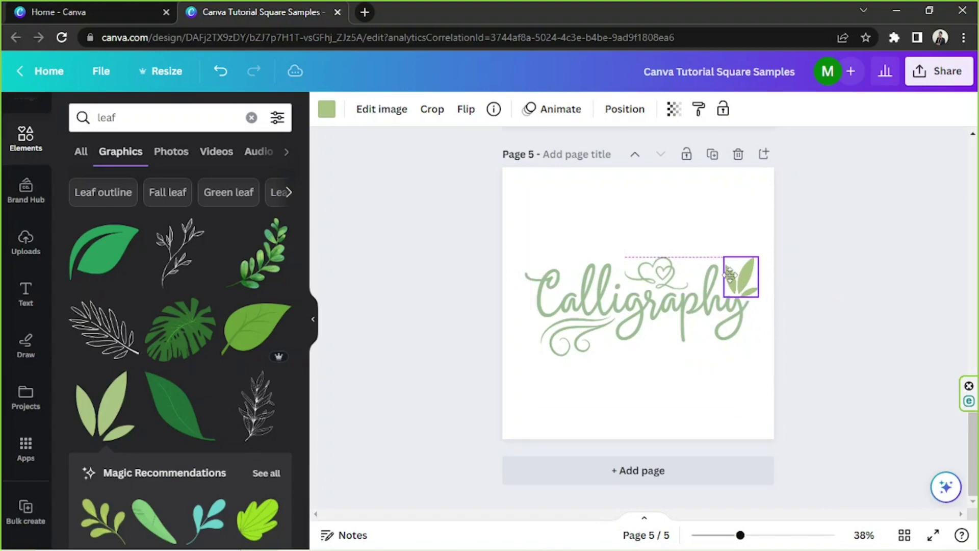
{"action": "left_click", "coordinate": [874, 308]}
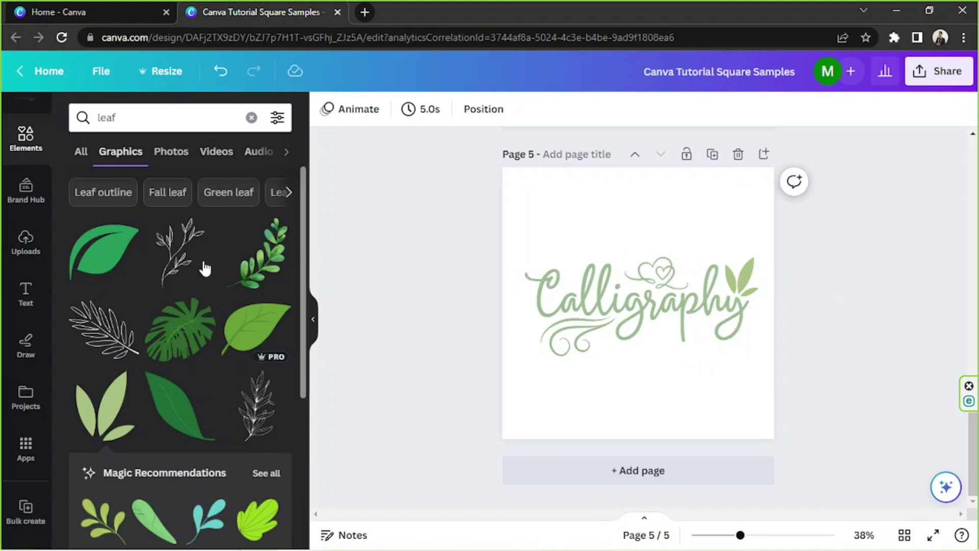
Select the Calligraphy text with all its decorations and shift them together slightly left to center them on the page.
{"action": "left_click_drag", "start_coordinate": [422, 214], "coordinate": [779, 391]}
{"action": "left_click_drag", "start_coordinate": [730, 340], "coordinate": [724, 336]}
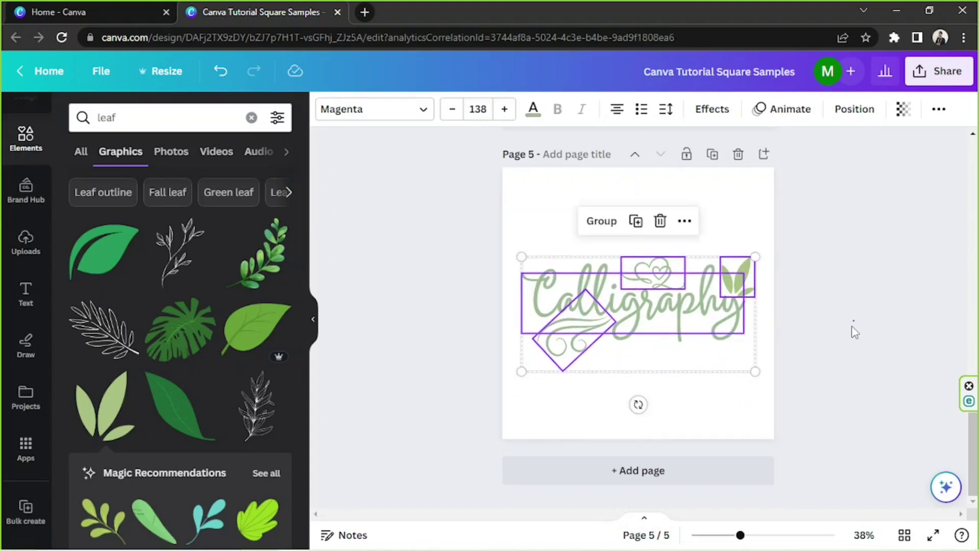
{"action": "left_click", "coordinate": [855, 325]}
{"action": "left_click_drag", "start_coordinate": [482, 197], "coordinate": [808, 348]}
{"action": "left_click", "coordinate": [841, 335]}
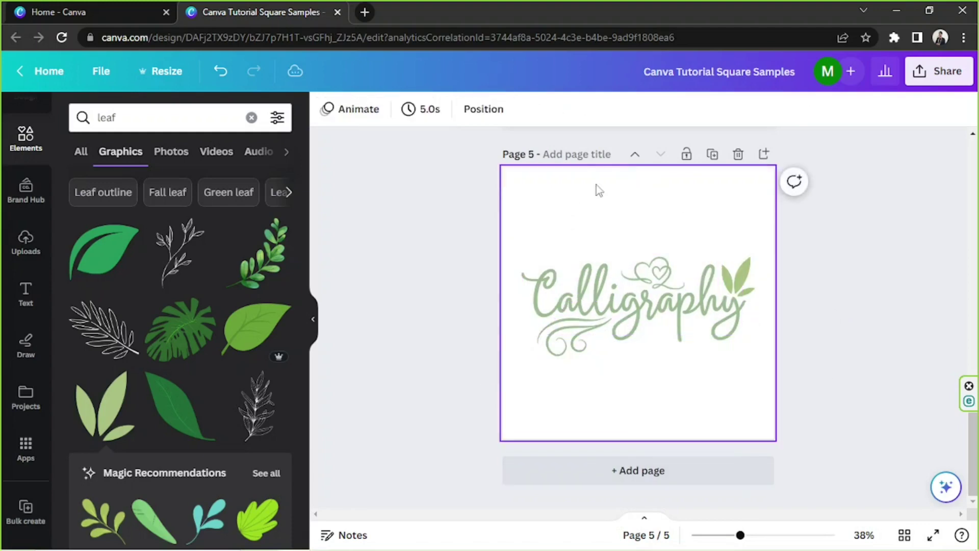
Search the graphics for "flower".
{"action": "left_click", "coordinate": [152, 125]}
{"action": "type", "text": "flower"}
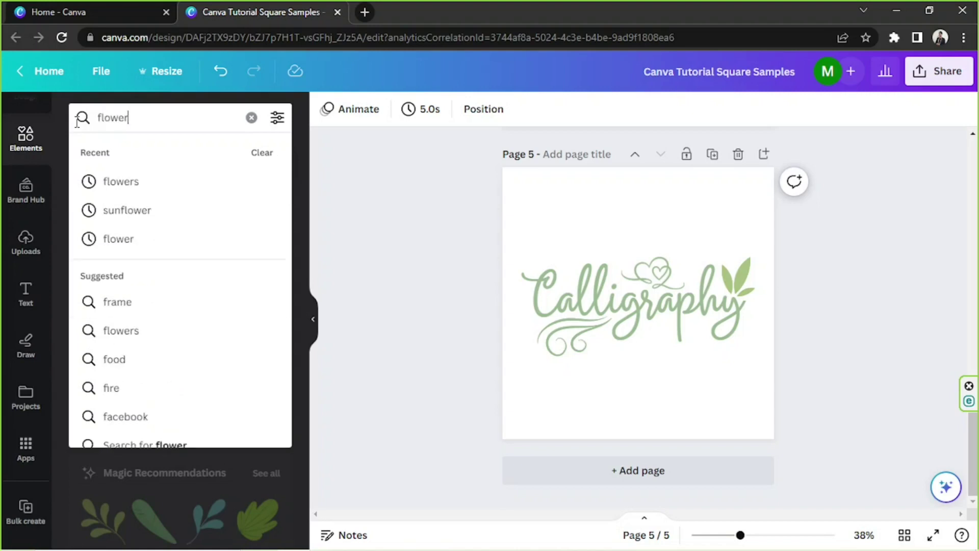
{"action": "key", "text": "Return"}
Try a small three-flower cluster over the leaves, recoloring its largest flower light yellow #ffda92 and its gray flower magenta.
{"action": "left_click", "coordinate": [104, 406]}
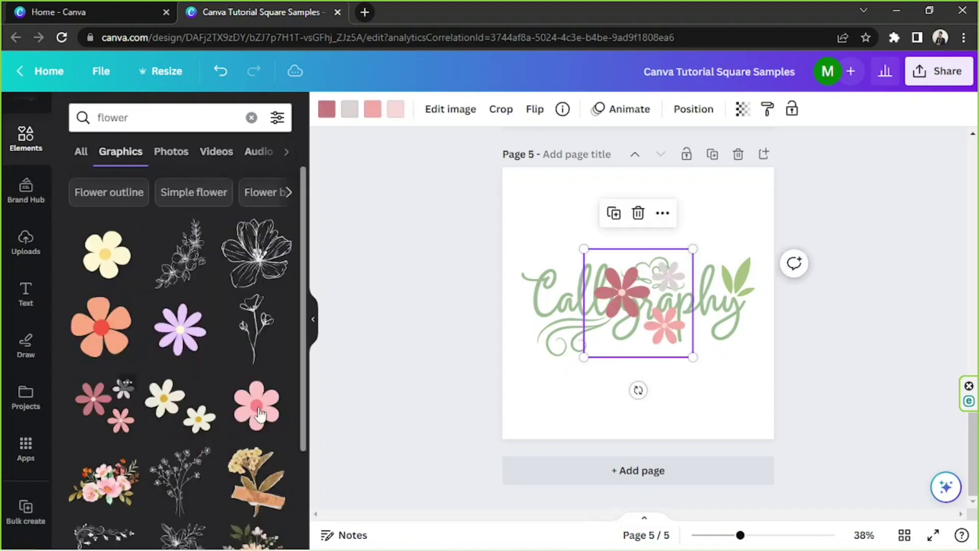
{"action": "left_click_drag", "start_coordinate": [693, 358], "coordinate": [731, 292]}
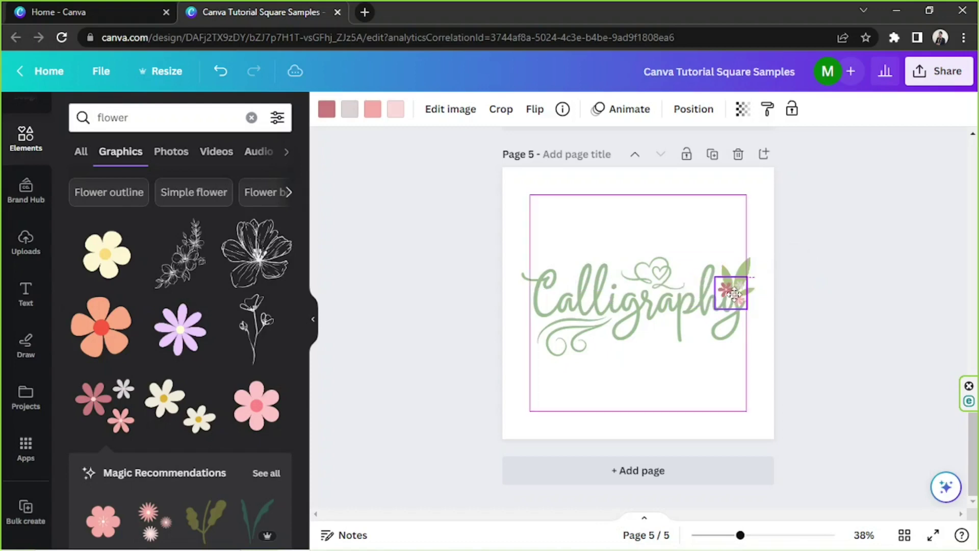
{"action": "left_click", "coordinate": [326, 109]}
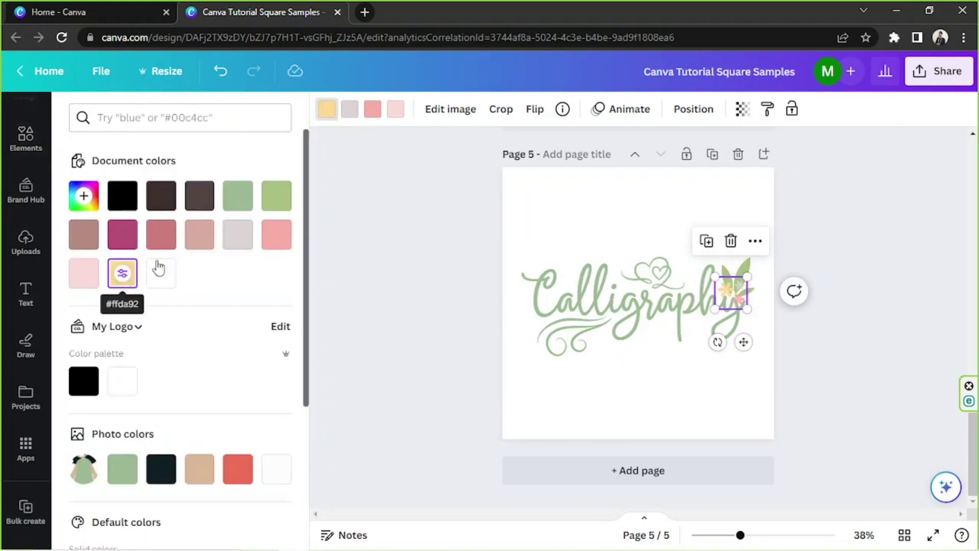
{"action": "left_click", "coordinate": [350, 109]}
{"action": "left_click", "coordinate": [122, 234]}
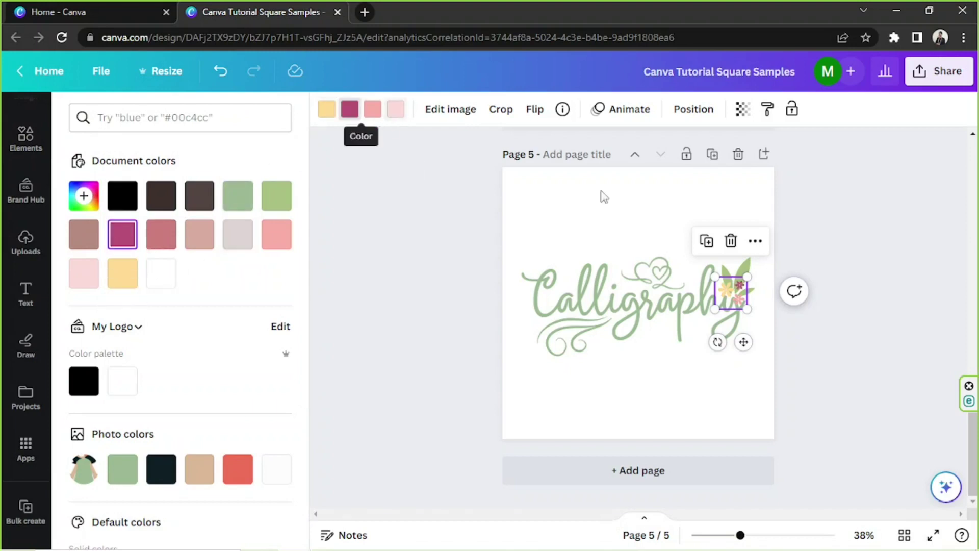
Shrink the flower cluster further, try it below the Calligraphy text and delete it.
{"action": "left_click", "coordinate": [714, 319]}
{"action": "left_click_drag", "start_coordinate": [673, 281], "coordinate": [728, 282]}
{"action": "left_click_drag", "start_coordinate": [743, 333], "coordinate": [665, 398]}
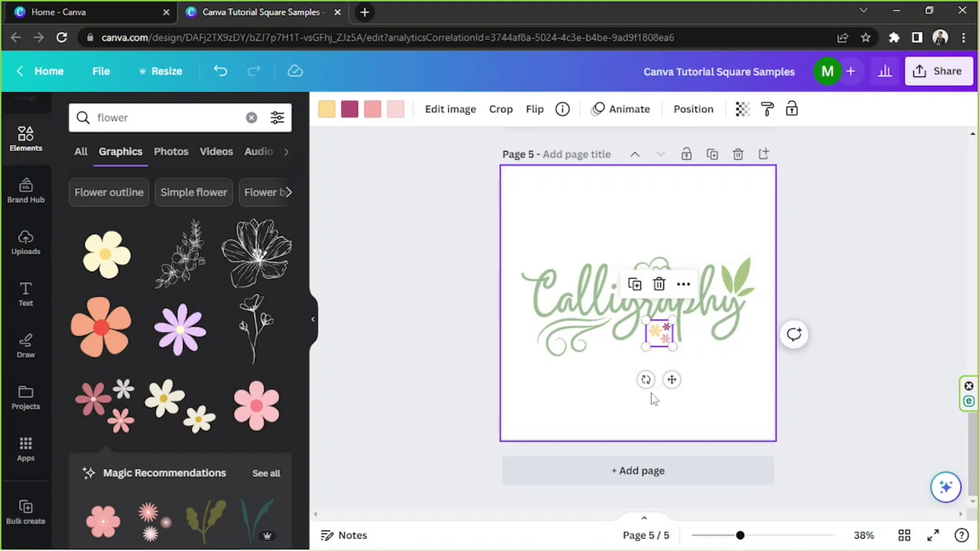
{"action": "scroll", "coordinate": [187, 313], "scroll_direction": "down", "scroll_amount": 5}
{"action": "scroll", "coordinate": [199, 377], "scroll_direction": "down", "scroll_amount": 5}
{"action": "key", "text": "Delete"}
{"action": "scroll", "coordinate": [200, 380], "scroll_direction": "down", "scroll_amount": 2}
{"action": "scroll", "coordinate": [199, 382], "scroll_direction": "down", "scroll_amount": 4}
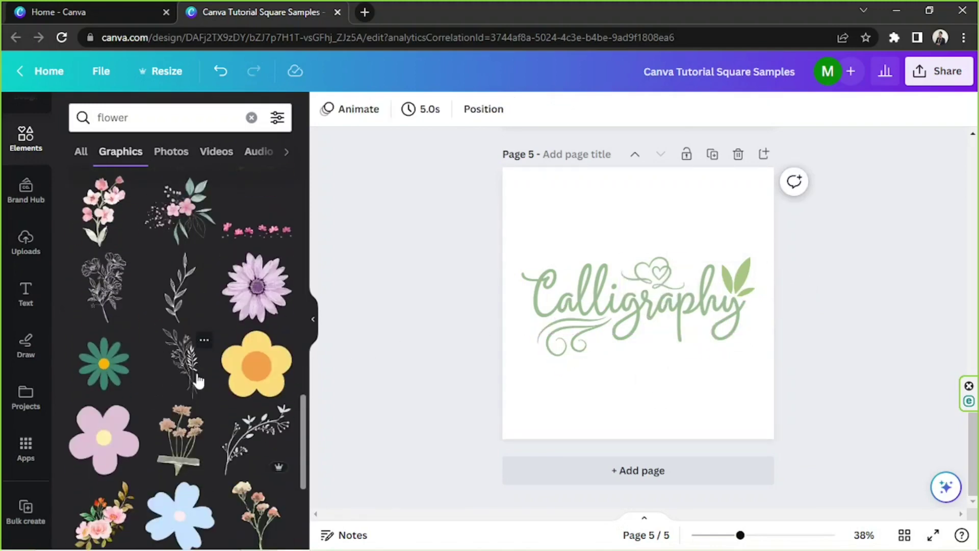
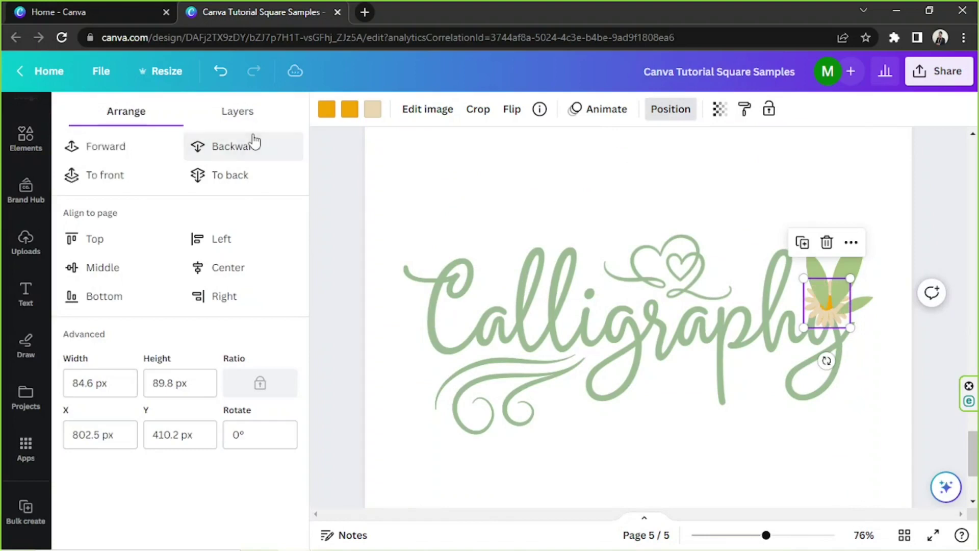
Send the three-leaf graphic one layer backward so the small daisy sits in front of it.
{"action": "left_click", "coordinate": [254, 140]}
{"action": "left_click", "coordinate": [860, 276]}
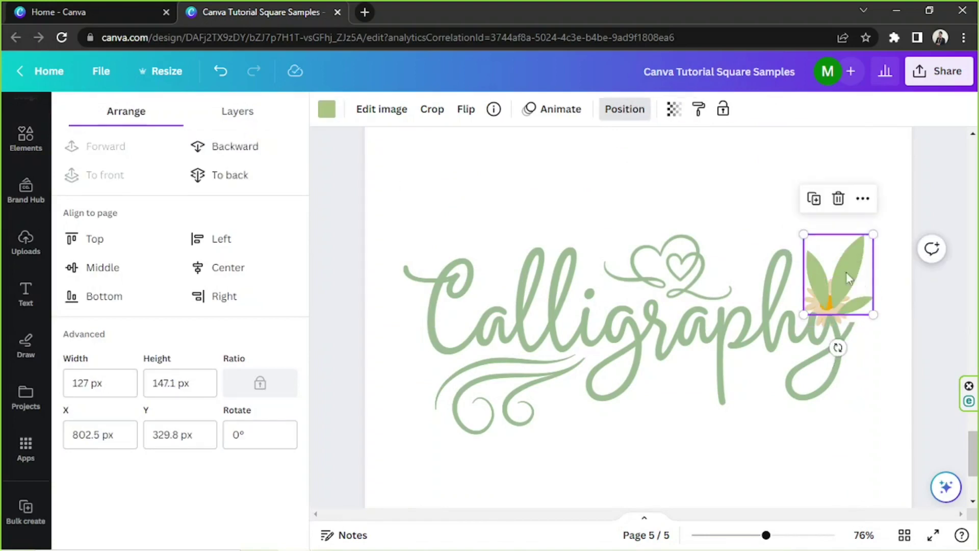
{"action": "left_click", "coordinate": [247, 147]}
{"action": "left_click", "coordinate": [325, 250]}
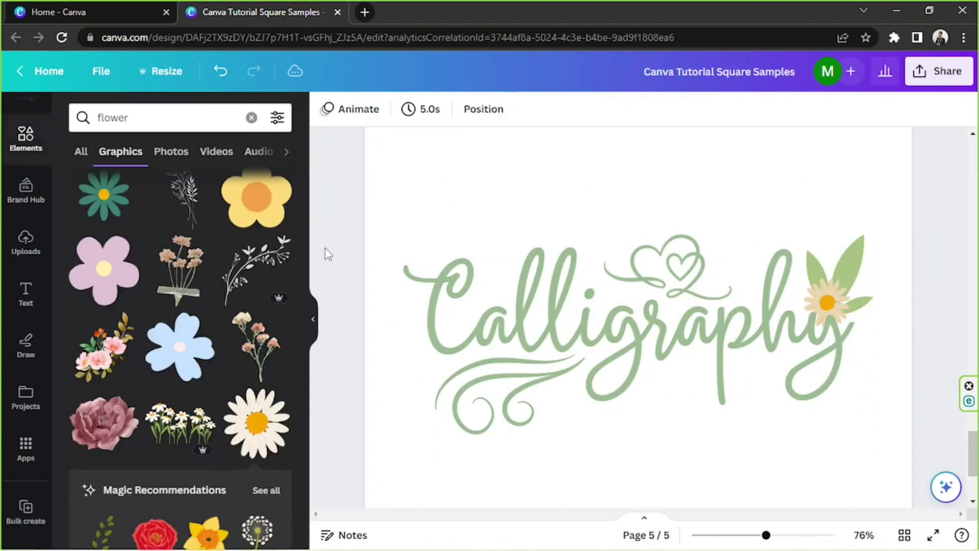
Try the beige watercolor daisy from the flower graphics on the page and remove it.
{"action": "scroll", "coordinate": [147, 295], "scroll_direction": "down", "scroll_amount": 5}
{"action": "scroll", "coordinate": [145, 296], "scroll_direction": "down", "scroll_amount": 2}
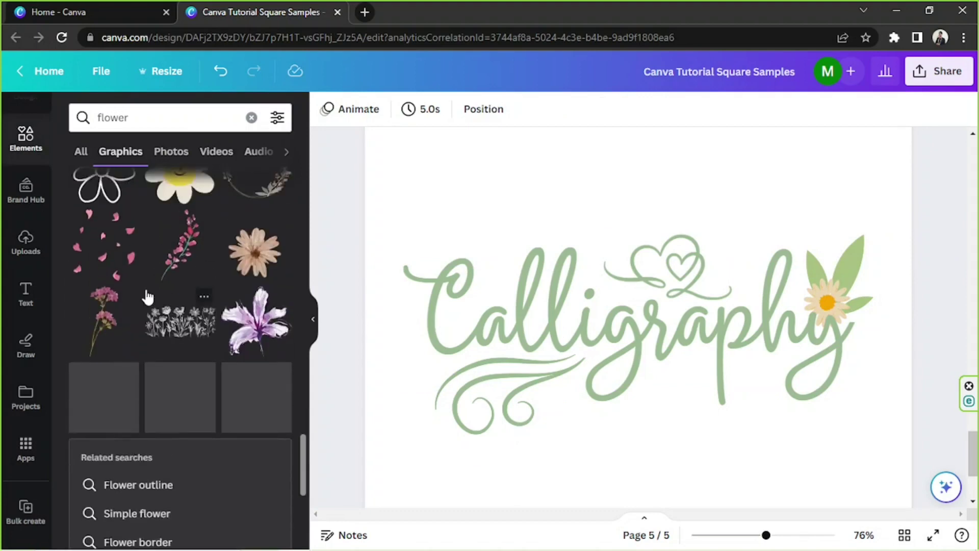
{"action": "scroll", "coordinate": [219, 292], "scroll_direction": "down", "scroll_amount": 2}
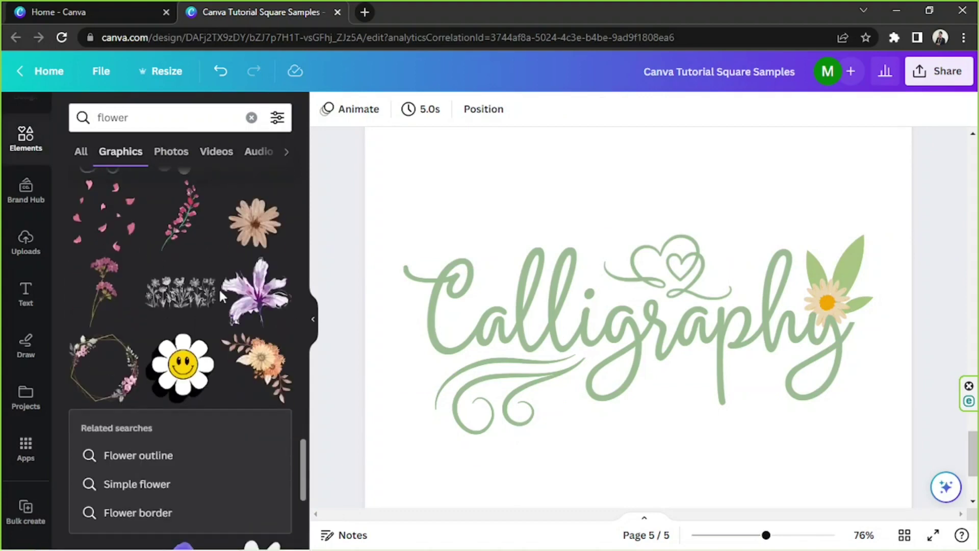
{"action": "left_click", "coordinate": [255, 223]}
{"action": "scroll", "coordinate": [782, 340], "scroll_direction": "down", "scroll_amount": 3}
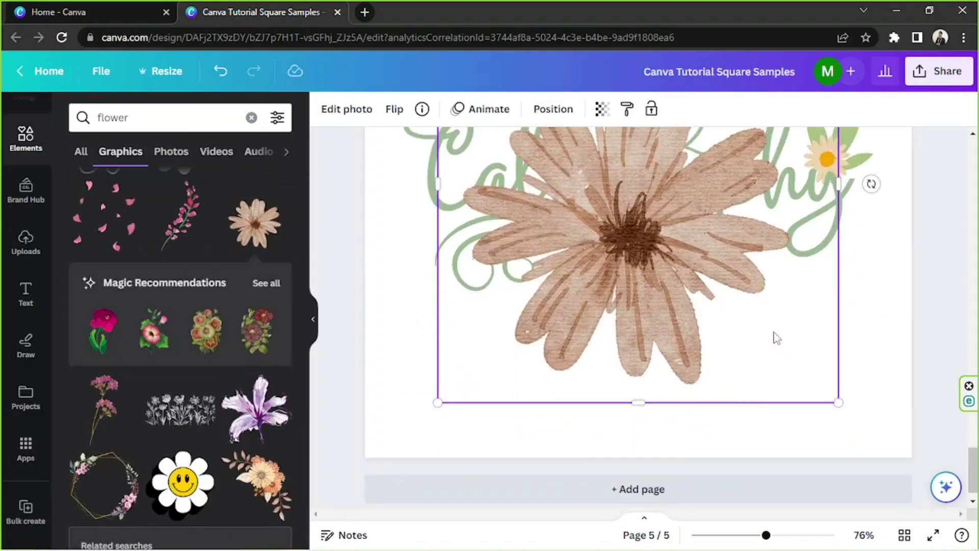
{"action": "left_click", "coordinate": [638, 440]}
Find the yellow sunflower with the dark brown center among the flower graphics and add it to the page.
{"action": "scroll", "coordinate": [260, 371], "scroll_direction": "down", "scroll_amount": 8}
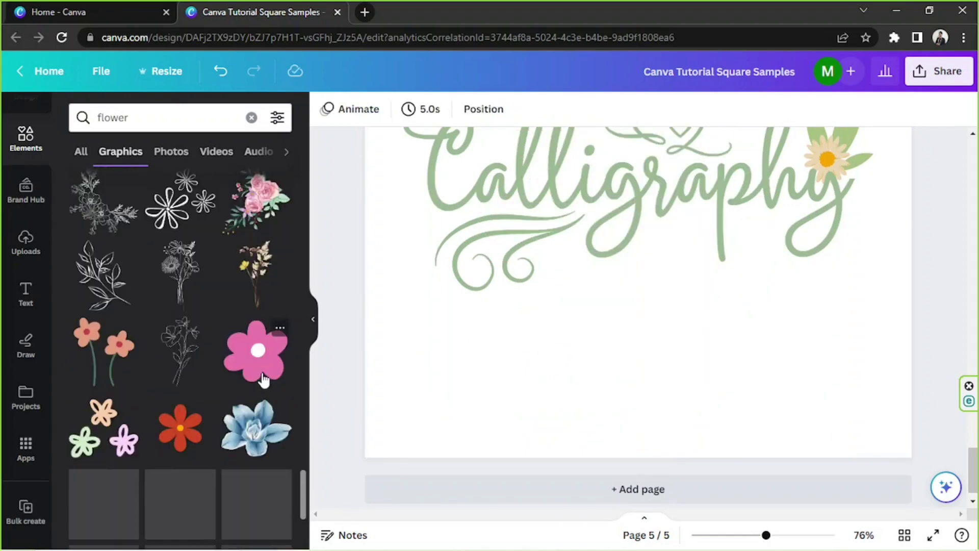
{"action": "scroll", "coordinate": [261, 371], "scroll_direction": "down", "scroll_amount": 10}
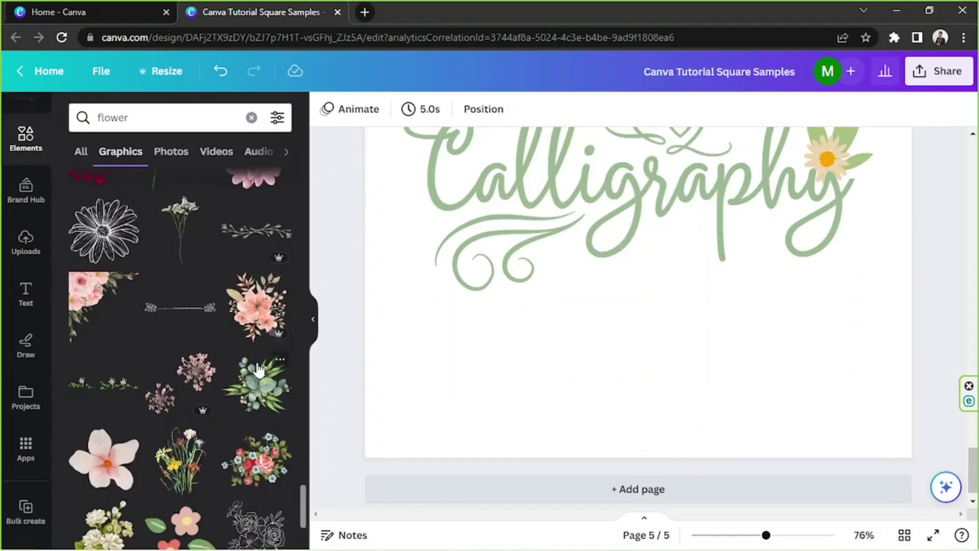
{"action": "scroll", "coordinate": [257, 369], "scroll_direction": "down", "scroll_amount": 10}
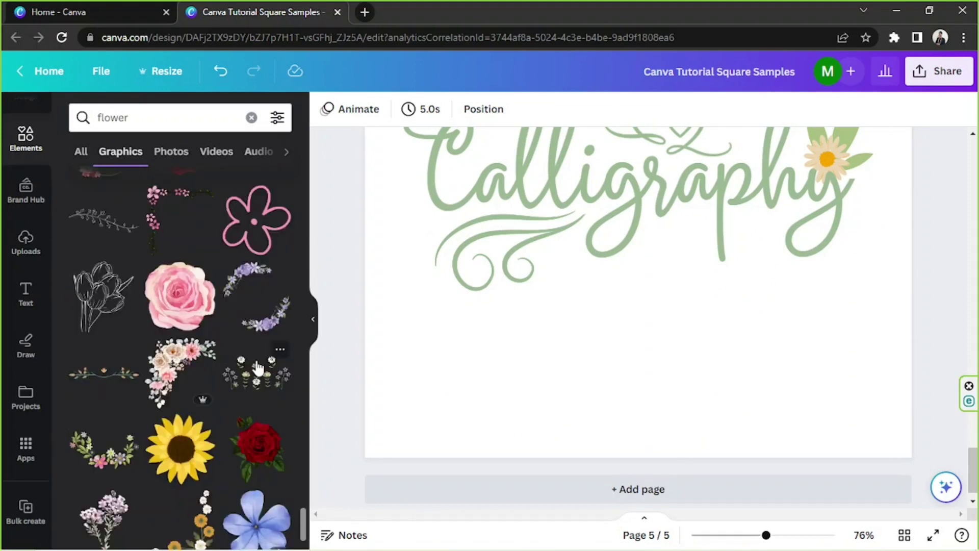
{"action": "scroll", "coordinate": [259, 368], "scroll_direction": "down", "scroll_amount": 2}
{"action": "scroll", "coordinate": [408, 357], "scroll_direction": "up", "scroll_amount": 3}
{"action": "left_click", "coordinate": [181, 350]}
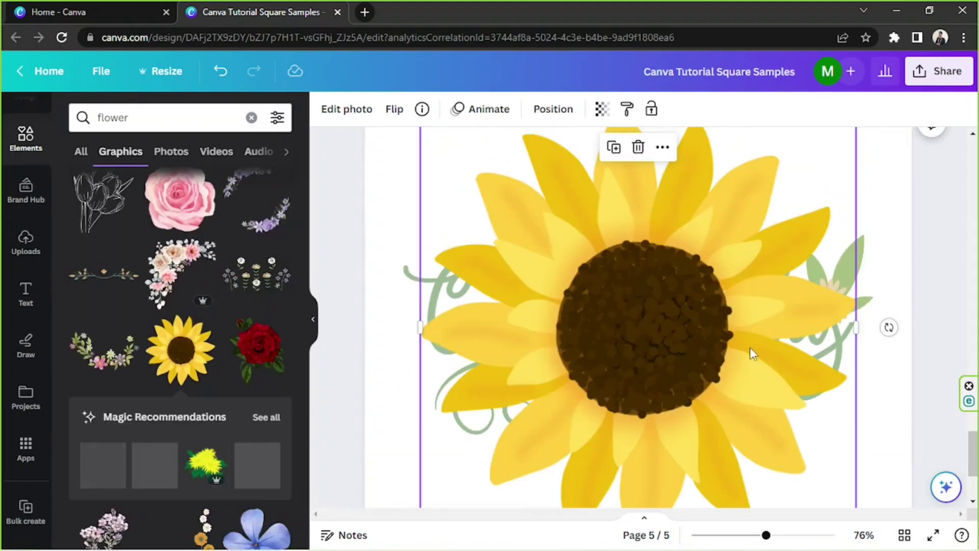
Shrink the sunflower to about 320 by 321 px, place it at the first letters of Calligraphy and send it to the back.
{"action": "left_click", "coordinate": [735, 536]}
{"action": "left_click_drag", "start_coordinate": [752, 246], "coordinate": [591, 405]}
{"action": "left_click_drag", "start_coordinate": [558, 445], "coordinate": [550, 361]}
{"action": "left_click_drag", "start_coordinate": [586, 321], "coordinate": [607, 295]}
{"action": "left_click", "coordinate": [574, 119]}
{"action": "left_click", "coordinate": [256, 175]}
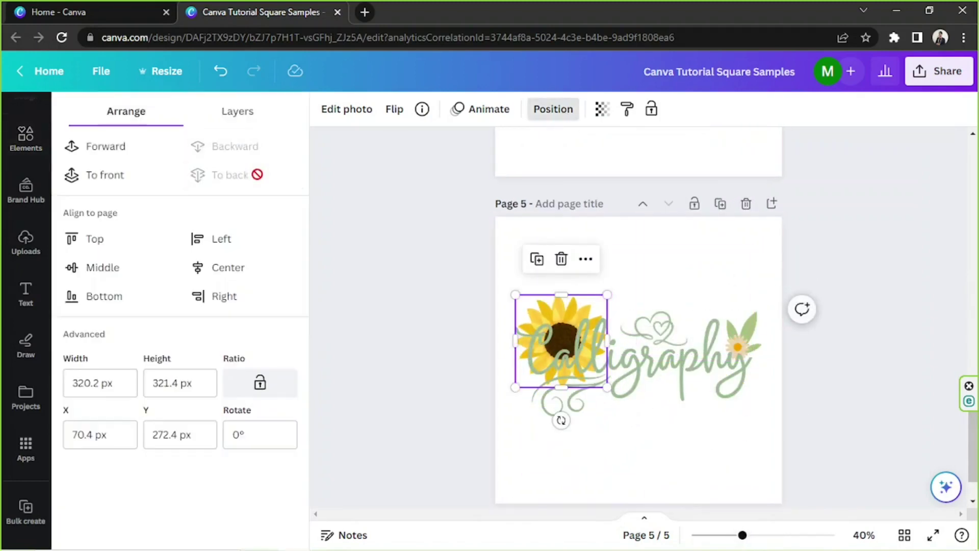
Try the sunflower at a much smaller size behind the first letters of Calligraphy.
{"action": "left_click_drag", "start_coordinate": [607, 388], "coordinate": [557, 339]}
{"action": "left_click_drag", "start_coordinate": [537, 306], "coordinate": [556, 328]}
{"action": "left_click", "coordinate": [824, 257]}
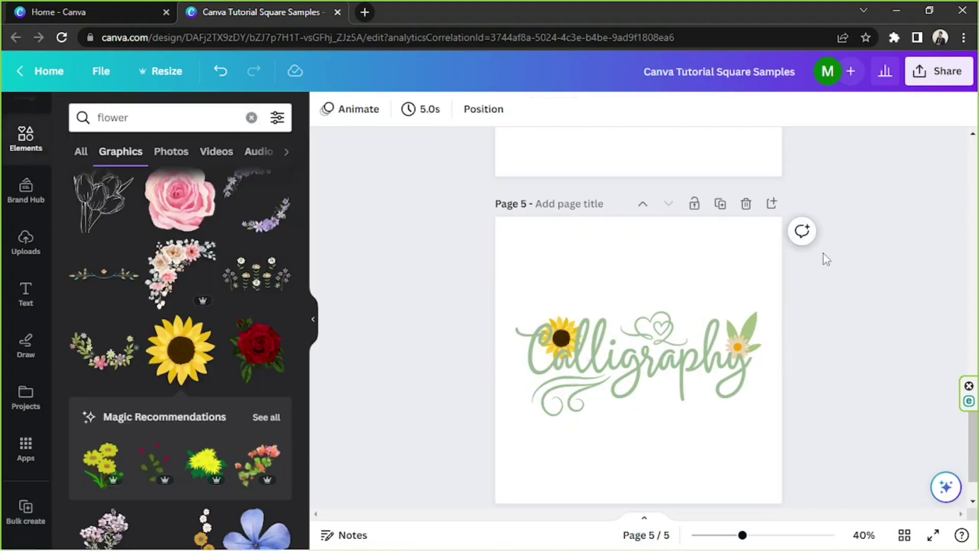
Try a second copy of the three-leaf graphic below the middle of the text and remove it.
{"action": "left_click", "coordinate": [757, 325]}
{"action": "left_click_drag", "start_coordinate": [747, 389], "coordinate": [536, 429]}
{"action": "left_click_drag", "start_coordinate": [567, 395], "coordinate": [655, 408]}
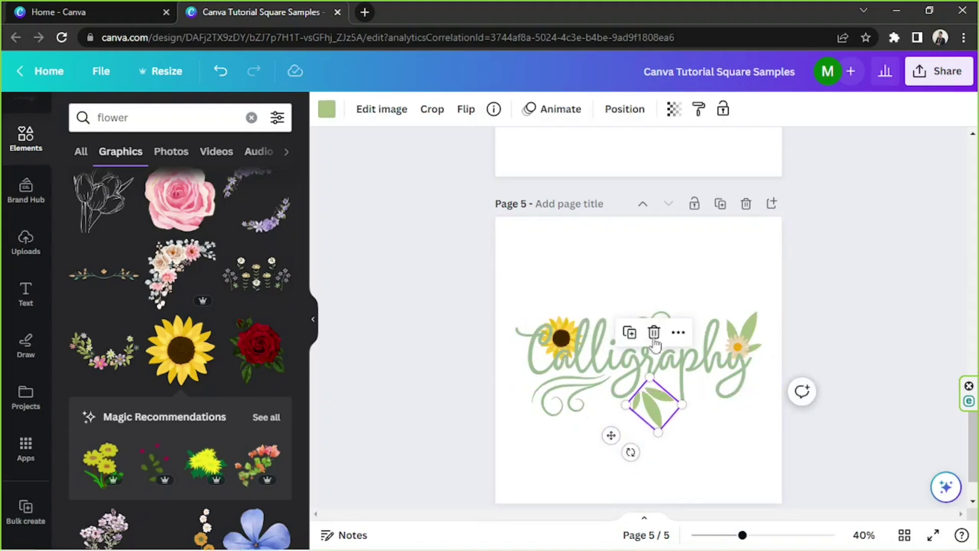
{"action": "key", "text": "Delete"}
Search the graphics for leaves and look through the results for a matching decoration.
{"action": "left_click", "coordinate": [95, 116]}
{"action": "type", "text": "leaves"}
{"action": "key", "text": "Return"}
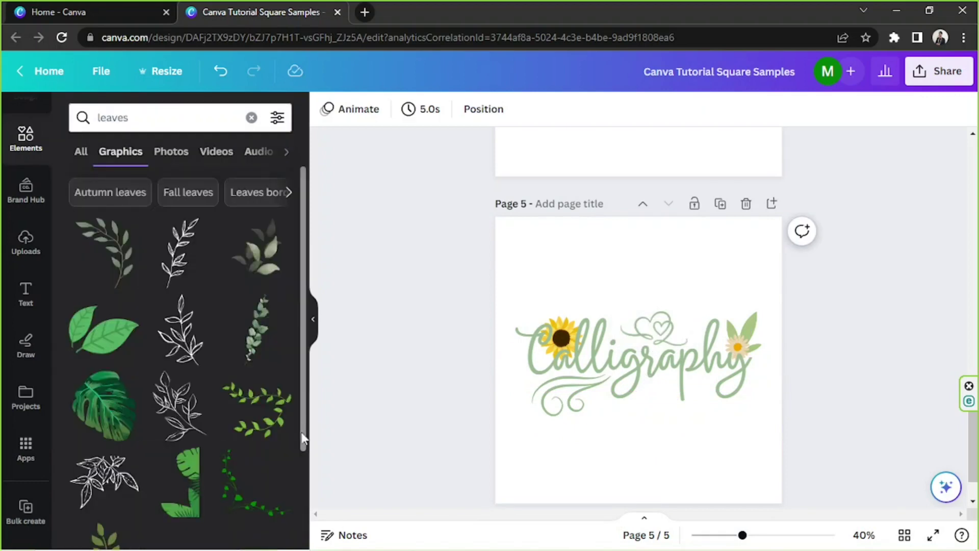
{"action": "scroll", "coordinate": [199, 408], "scroll_direction": "down", "scroll_amount": 10}
{"action": "scroll", "coordinate": [189, 383], "scroll_direction": "down", "scroll_amount": 10}
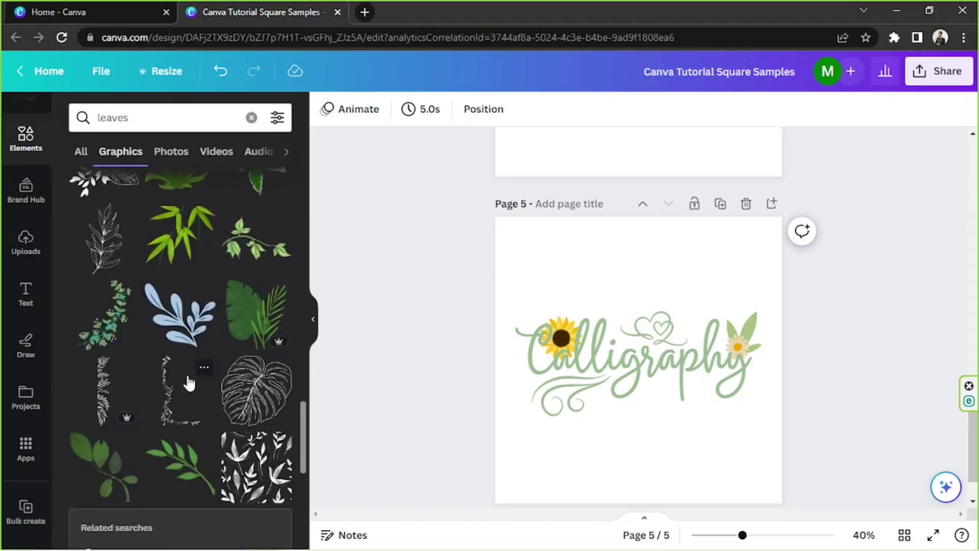
{"action": "scroll", "coordinate": [194, 382], "scroll_direction": "down", "scroll_amount": 5}
{"action": "scroll", "coordinate": [286, 347], "scroll_direction": "up", "scroll_amount": 3}
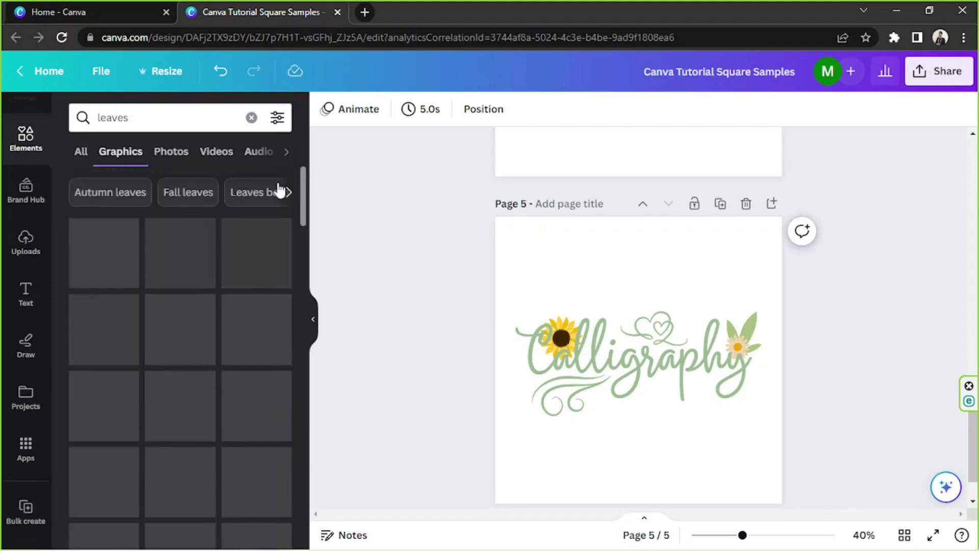
{"action": "scroll", "coordinate": [275, 340], "scroll_direction": "down", "scroll_amount": 6}
{"action": "scroll", "coordinate": [275, 341], "scroll_direction": "down", "scroll_amount": 6}
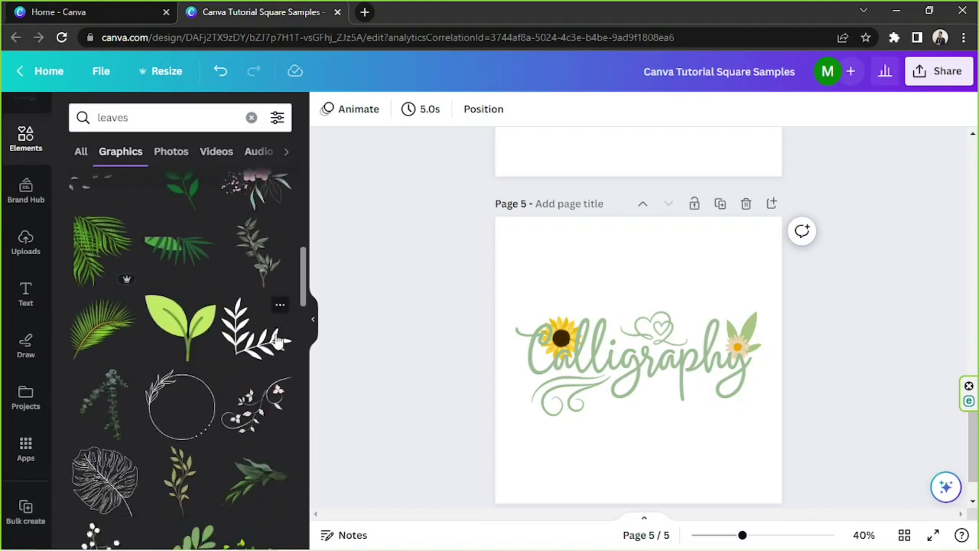
{"action": "scroll", "coordinate": [274, 338], "scroll_direction": "down", "scroll_amount": 8}
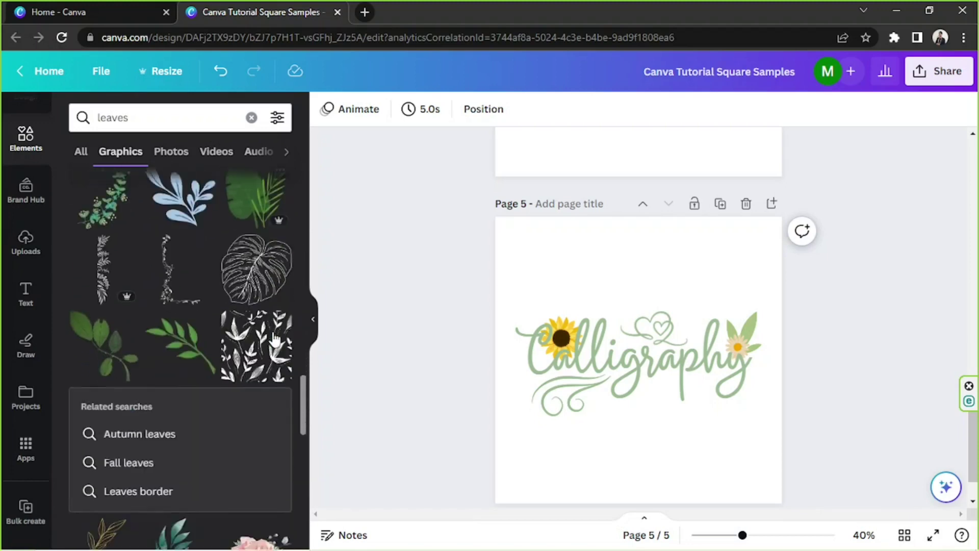
{"action": "scroll", "coordinate": [275, 338], "scroll_direction": "down", "scroll_amount": 6}
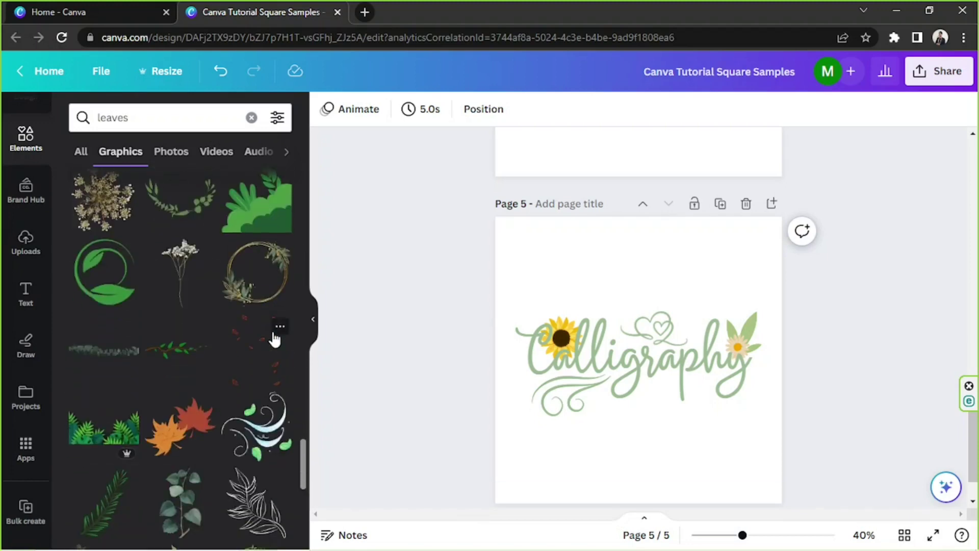
{"action": "scroll", "coordinate": [274, 339], "scroll_direction": "down", "scroll_amount": 10}
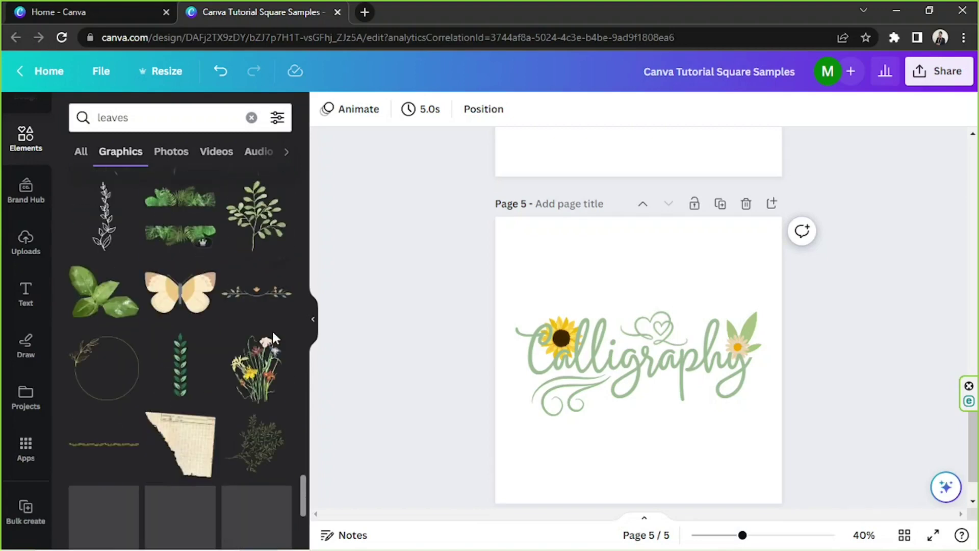
{"action": "scroll", "coordinate": [274, 339], "scroll_direction": "down", "scroll_amount": 8}
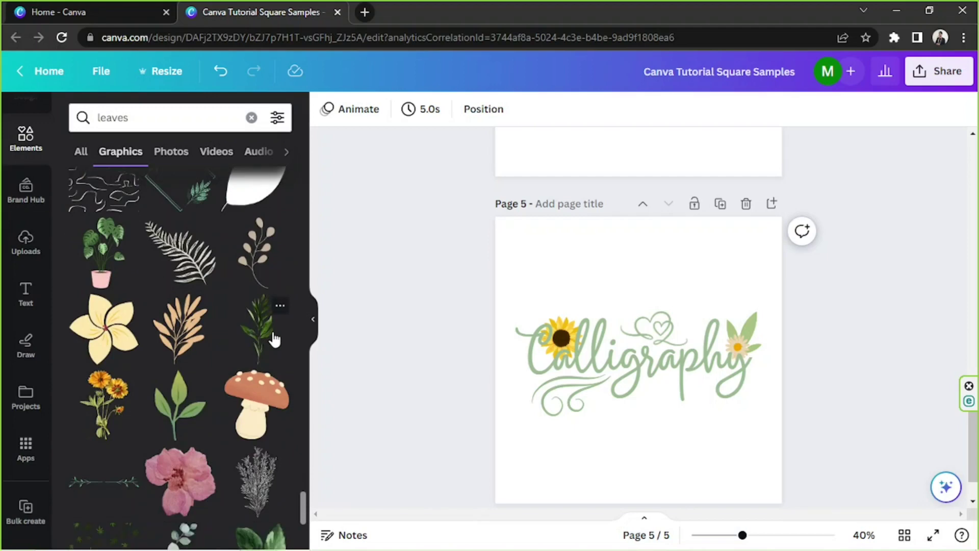
{"action": "scroll", "coordinate": [274, 338], "scroll_direction": "down", "scroll_amount": 3}
{"action": "scroll", "coordinate": [274, 339], "scroll_direction": "up", "scroll_amount": 2}
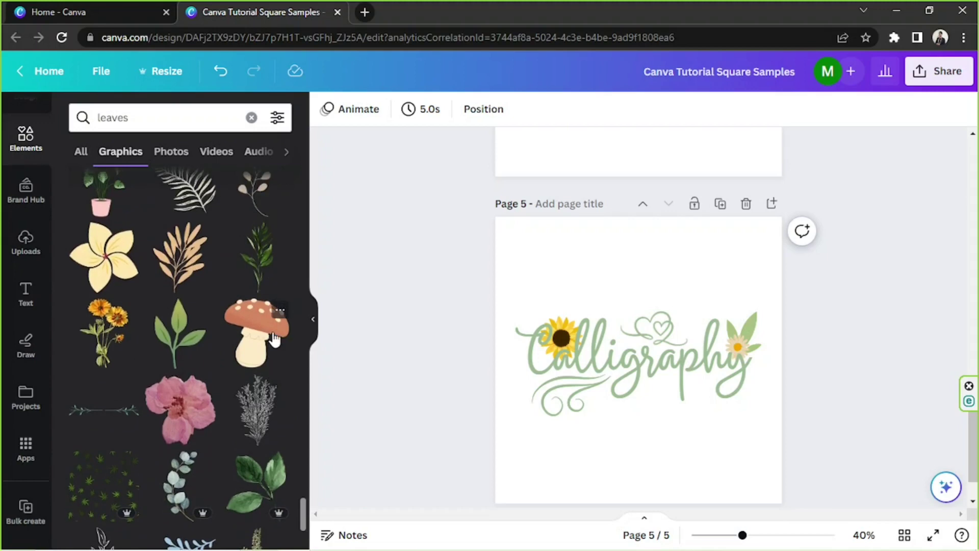
Send the Calligraphy text behind the sunflower, and delete the sunflower from the page.
{"action": "left_click", "coordinate": [561, 320]}
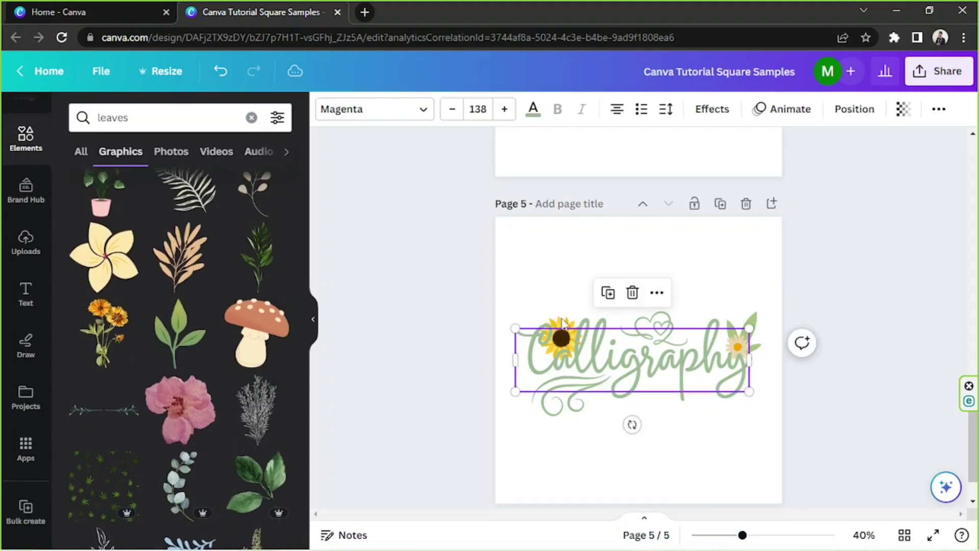
{"action": "left_click", "coordinate": [855, 108]}
{"action": "left_click", "coordinate": [203, 186]}
{"action": "left_click", "coordinate": [853, 270]}
{"action": "left_click", "coordinate": [561, 338]}
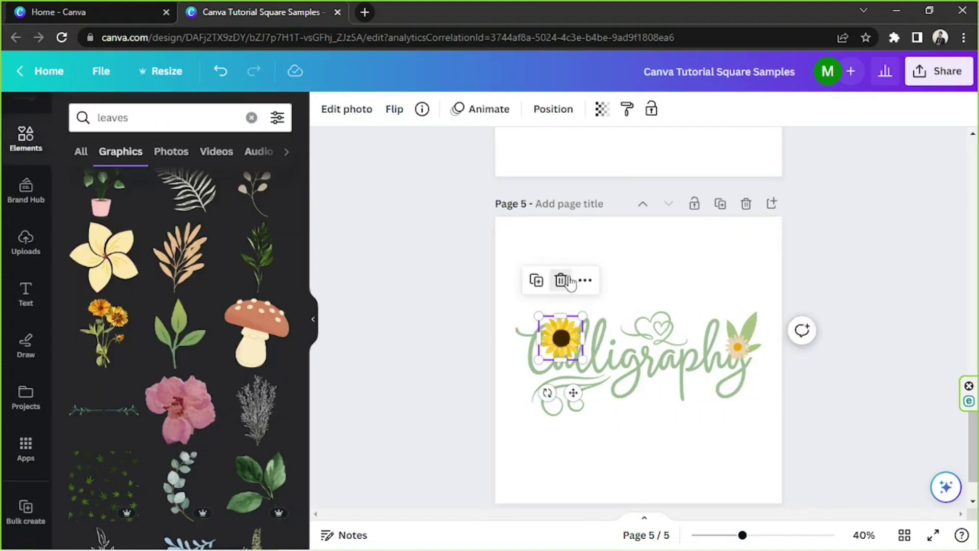
{"action": "left_click", "coordinate": [562, 280]}
Duplicate the small daisy and place a smaller copy as the dot above the letter i.
{"action": "left_click", "coordinate": [745, 352]}
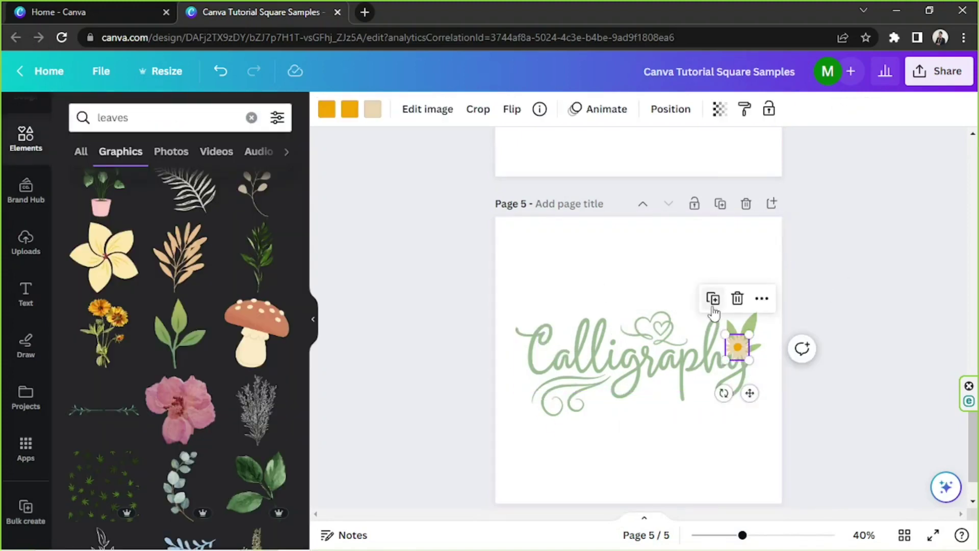
{"action": "left_click_drag", "start_coordinate": [744, 352], "coordinate": [623, 376]}
{"action": "left_click", "coordinate": [818, 247]}
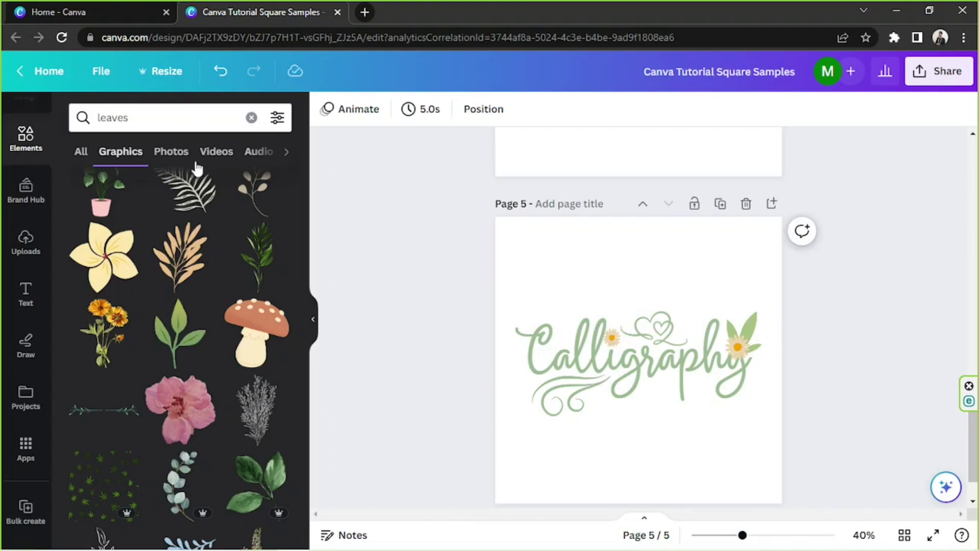
Search the graphics for stroke.
{"action": "key", "text": "t"}
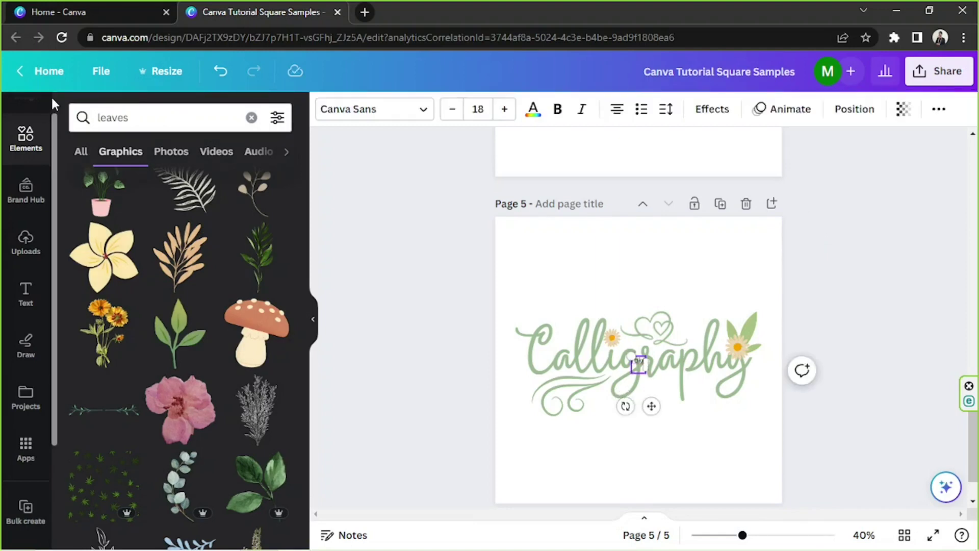
{"action": "left_click", "coordinate": [703, 409]}
{"action": "left_click", "coordinate": [171, 117]}
{"action": "type", "text": "stroke"}
{"action": "key", "text": "Return"}
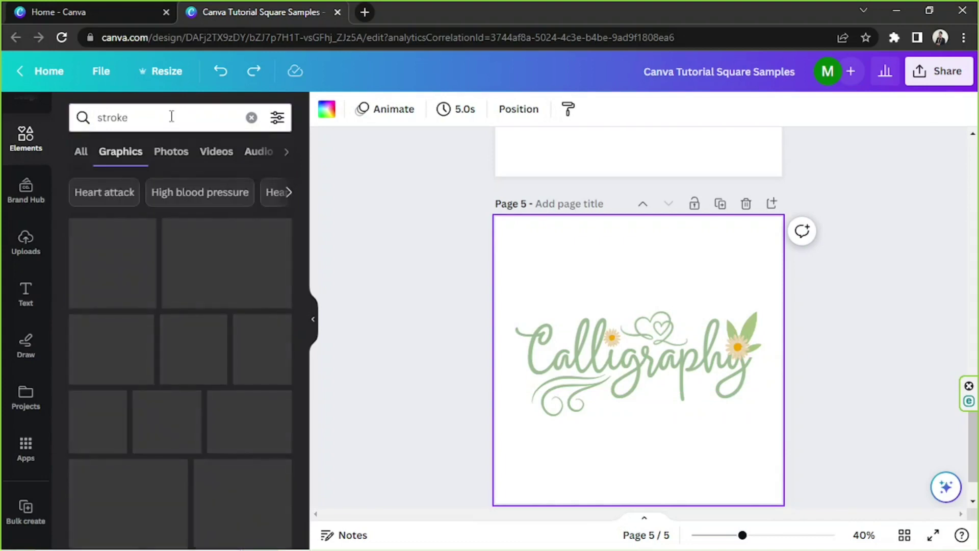
Try the thin white multi-line stroke graphic over the text and undo its placement.
{"action": "scroll", "coordinate": [204, 336], "scroll_direction": "down", "scroll_amount": 3}
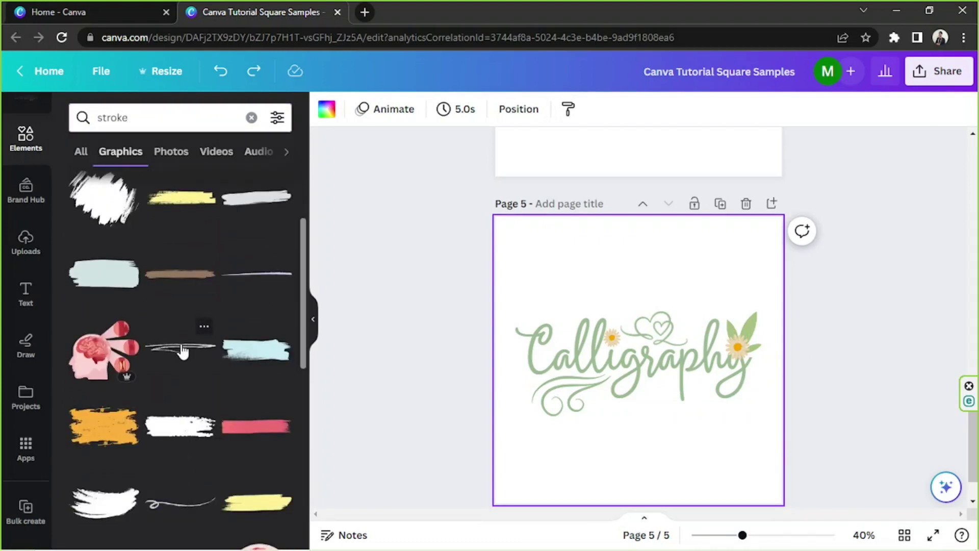
{"action": "left_click", "coordinate": [183, 351]}
{"action": "mouse_move", "coordinate": [663, 351]}
{"action": "left_mouse_down"}
{"action": "mouse_move", "coordinate": [701, 357]}
{"action": "mouse_move", "coordinate": [701, 386]}
{"action": "left_mouse_up"}
{"action": "key", "text": "ctrl+z"}
{"action": "key", "text": "ctrl+z"}
Try the peach brush stroke, enlarged to about 1604 by 325 px, at the back behind the text, and delete it.
{"action": "scroll", "coordinate": [197, 339], "scroll_direction": "down", "scroll_amount": 5}
{"action": "scroll", "coordinate": [199, 338], "scroll_direction": "up", "scroll_amount": 2}
{"action": "scroll", "coordinate": [199, 337], "scroll_direction": "down", "scroll_amount": 8}
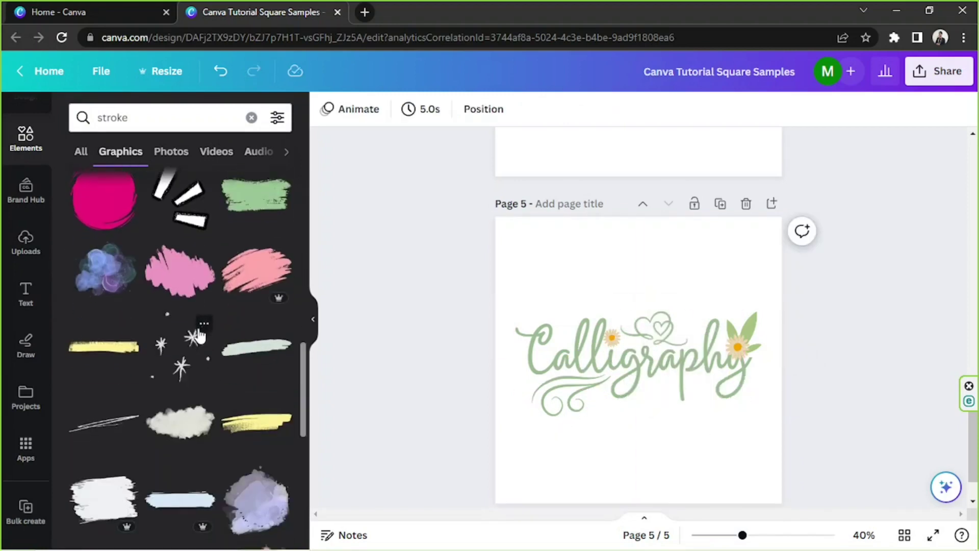
{"action": "scroll", "coordinate": [199, 335], "scroll_direction": "down", "scroll_amount": 4}
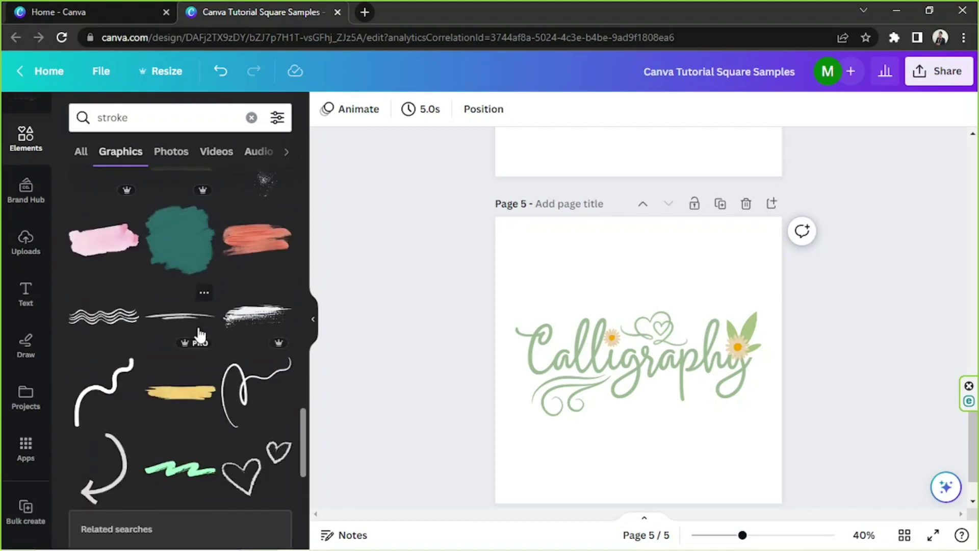
{"action": "scroll", "coordinate": [199, 334], "scroll_direction": "down", "scroll_amount": 12}
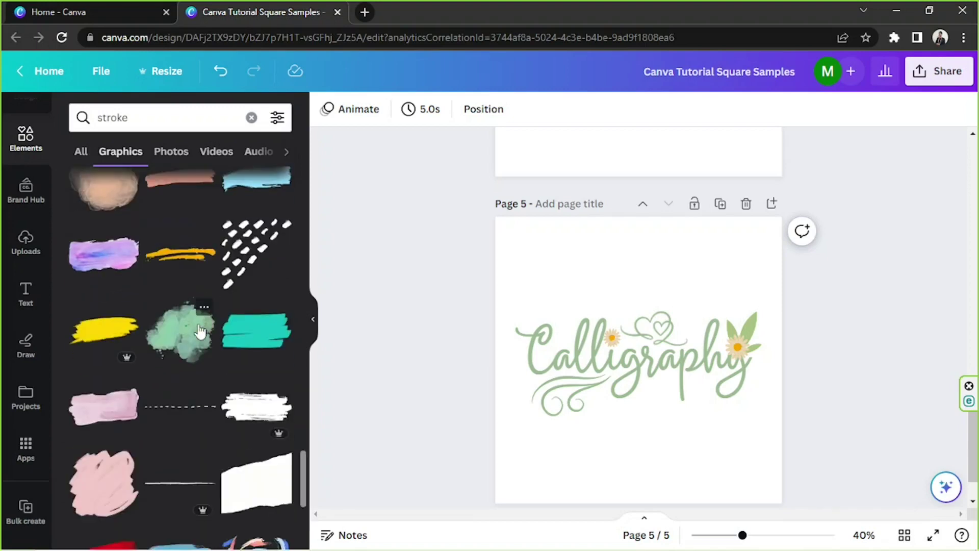
{"action": "scroll", "coordinate": [200, 330], "scroll_direction": "down", "scroll_amount": 5}
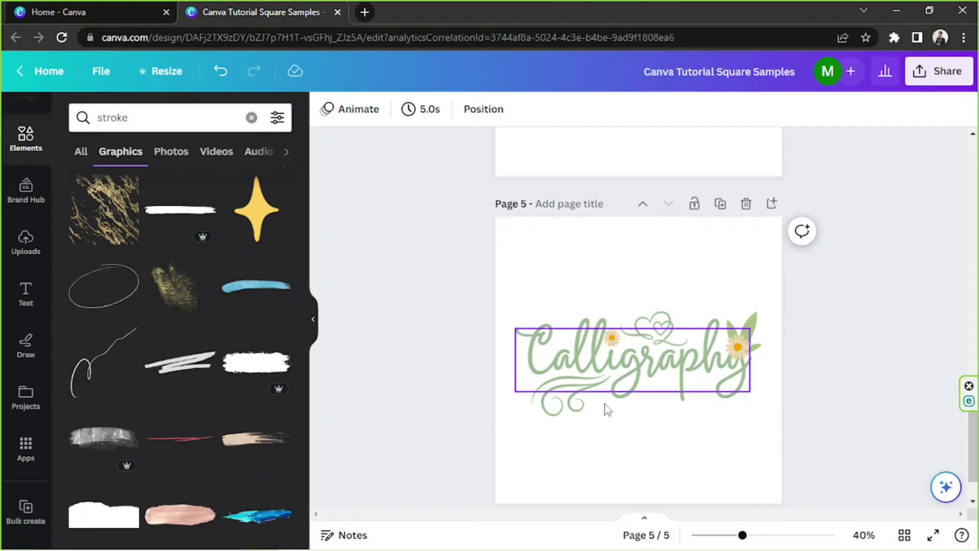
{"action": "left_click", "coordinate": [237, 442]}
{"action": "mouse_move", "coordinate": [759, 388]}
{"action": "left_mouse_down"}
{"action": "mouse_move", "coordinate": [899, 415]}
{"action": "mouse_move", "coordinate": [950, 451]}
{"action": "left_mouse_up"}
{"action": "mouse_move", "coordinate": [830, 402]}
{"action": "left_mouse_down"}
{"action": "mouse_move", "coordinate": [775, 376]}
{"action": "mouse_move", "coordinate": [811, 374]}
{"action": "mouse_move", "coordinate": [810, 363]}
{"action": "left_mouse_up"}
{"action": "left_click", "coordinate": [553, 109]}
{"action": "left_click", "coordinate": [269, 175]}
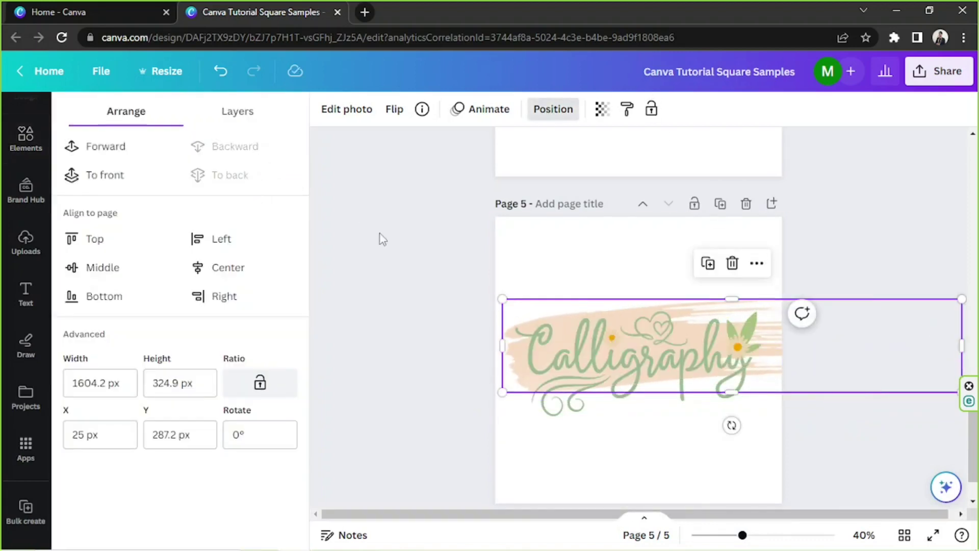
{"action": "left_click", "coordinate": [381, 238]}
{"action": "left_click", "coordinate": [776, 334]}
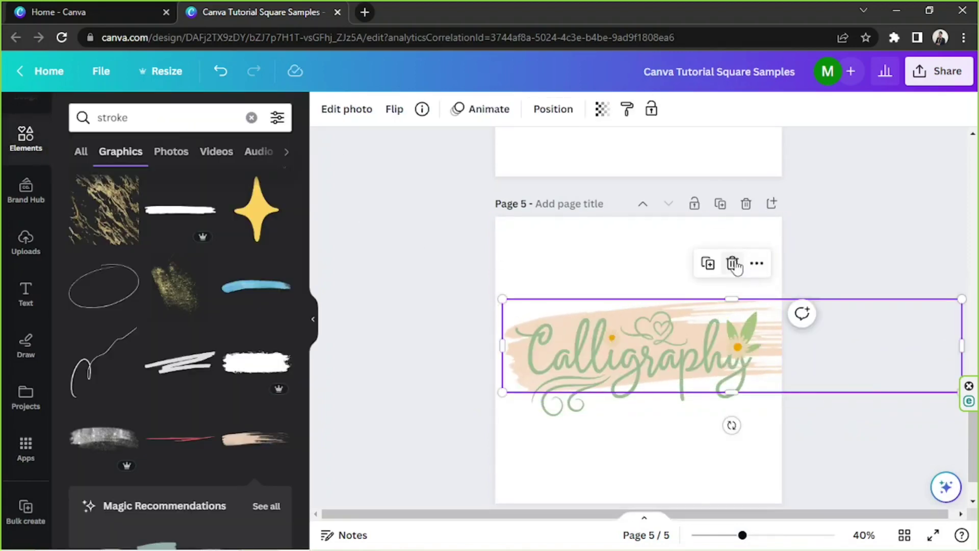
{"action": "left_click", "coordinate": [734, 263]}
Set the page background to the custom light yellow #FFE4AF.
{"action": "left_click", "coordinate": [327, 109]}
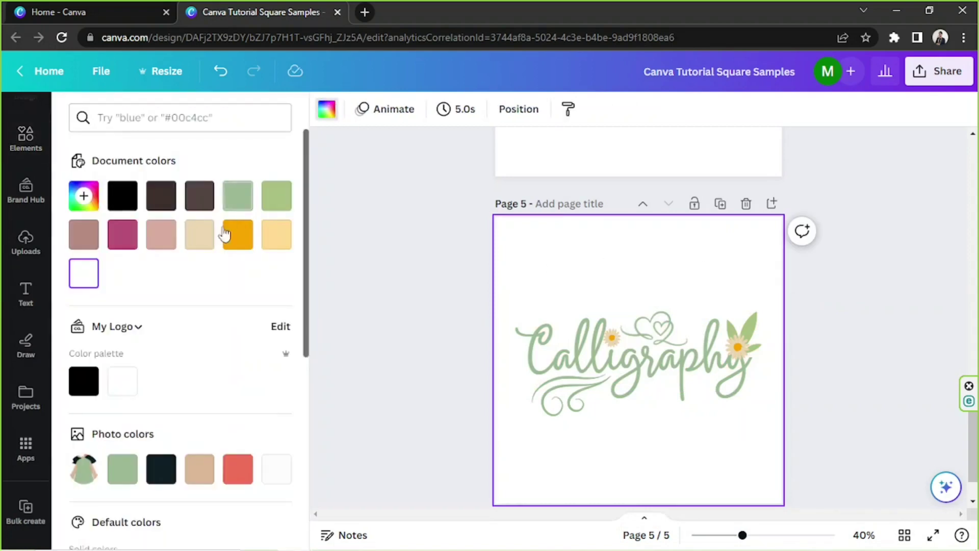
{"action": "left_click", "coordinate": [200, 234]}
{"action": "left_click", "coordinate": [278, 241]}
{"action": "left_click", "coordinate": [84, 195]}
{"action": "left_click", "coordinate": [145, 266]}
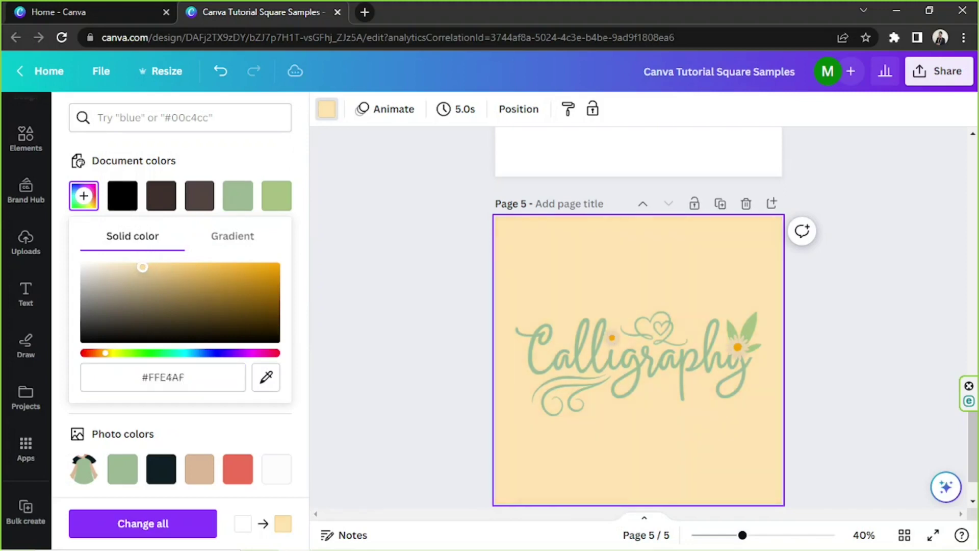
{"action": "left_click", "coordinate": [369, 257]}
Add the light blue brush stroke graphic, enlarge it to about 1329 by 401 px over the text and rotate it about -7°.
{"action": "scroll", "coordinate": [169, 244], "scroll_direction": "down", "scroll_amount": 6}
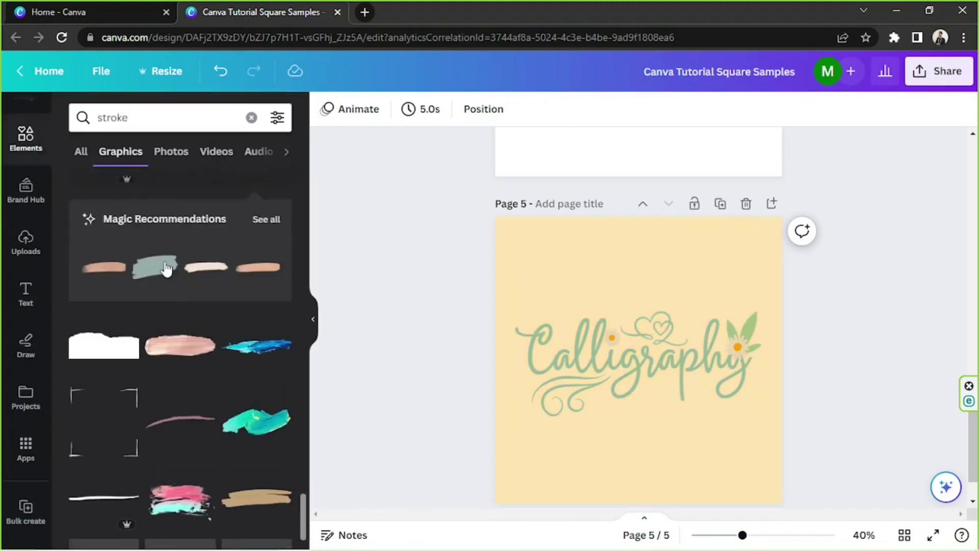
{"action": "scroll", "coordinate": [169, 245], "scroll_direction": "down", "scroll_amount": 10}
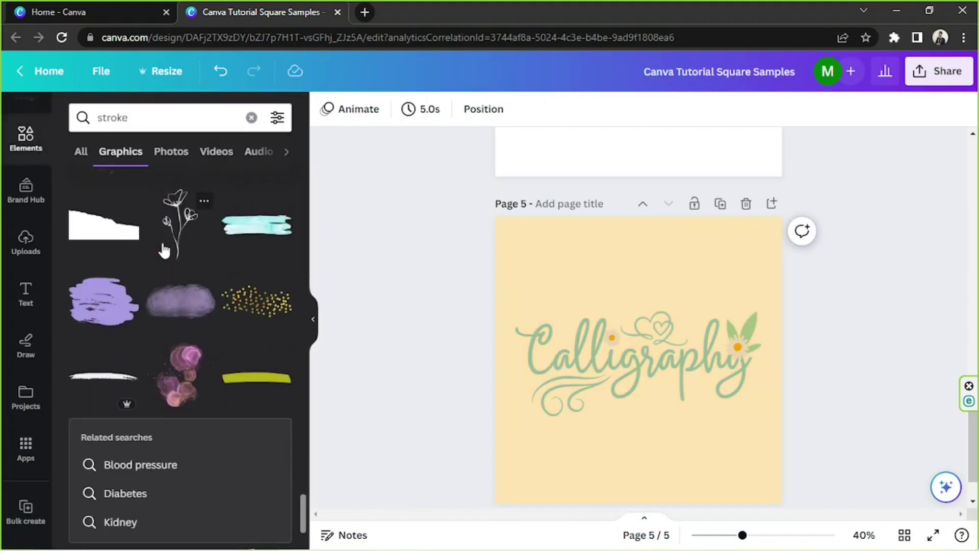
{"action": "mouse_move", "coordinate": [303, 500]}
{"action": "left_mouse_down"}
{"action": "mouse_move", "coordinate": [303, 513]}
{"action": "mouse_move", "coordinate": [293, 167]}
{"action": "left_mouse_up"}
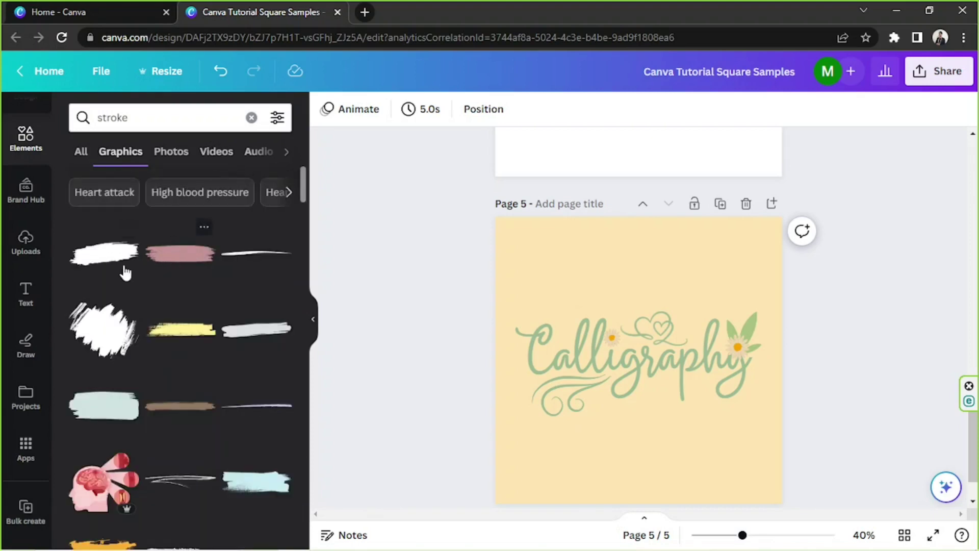
{"action": "left_click", "coordinate": [259, 486]}
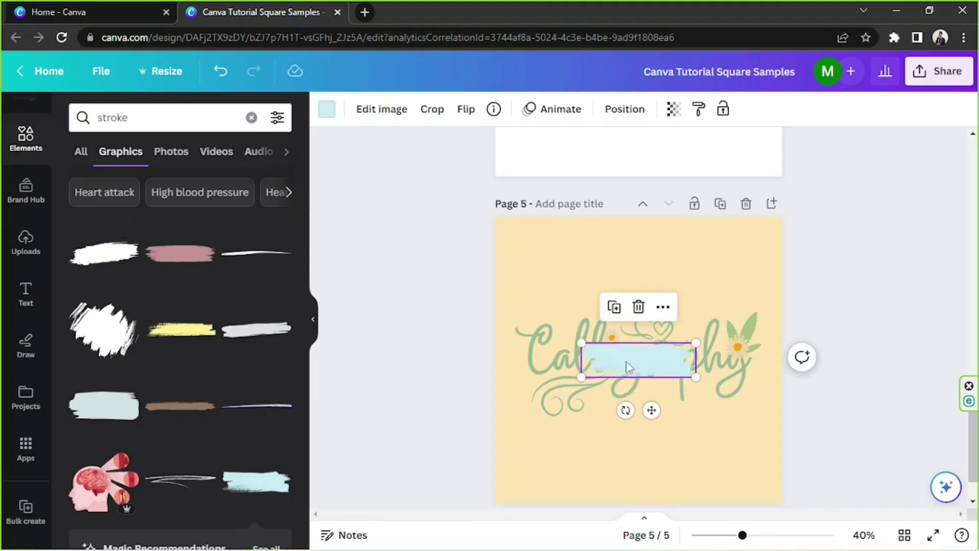
{"action": "left_click_drag", "start_coordinate": [580, 338], "coordinate": [461, 308]}
{"action": "mouse_move", "coordinate": [792, 416]}
{"action": "left_mouse_down"}
{"action": "mouse_move", "coordinate": [811, 391]}
{"action": "mouse_move", "coordinate": [794, 378]}
{"action": "left_mouse_up"}
{"action": "left_click_drag", "start_coordinate": [637, 448], "coordinate": [648, 450]}
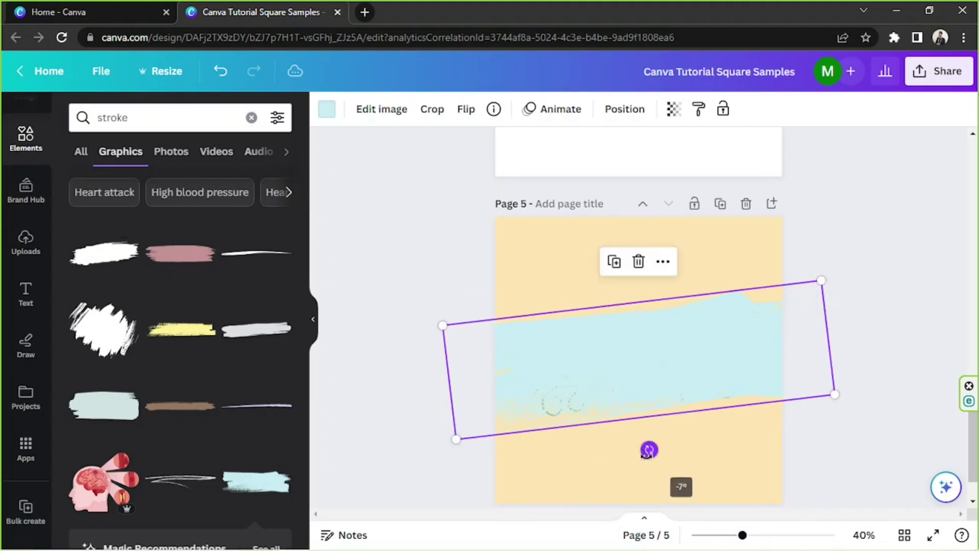
Recolor the brush stroke white and send it to the back behind the Calligraphy text.
{"action": "left_click", "coordinate": [327, 109]}
{"action": "scroll", "coordinate": [176, 219], "scroll_direction": "down", "scroll_amount": 3}
{"action": "scroll", "coordinate": [171, 273], "scroll_direction": "up", "scroll_amount": 3}
{"action": "left_click", "coordinate": [161, 273]}
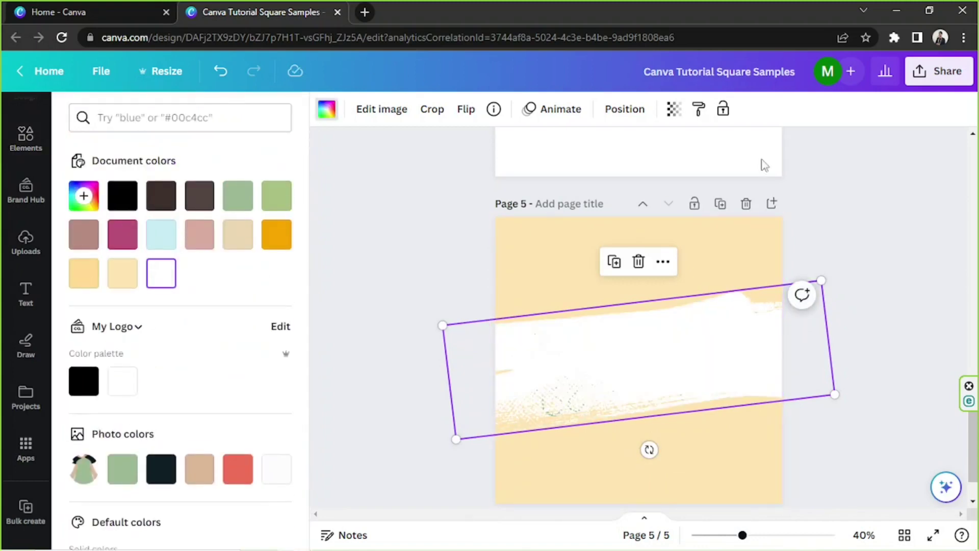
{"action": "left_click", "coordinate": [626, 109]}
{"action": "left_click", "coordinate": [225, 175]}
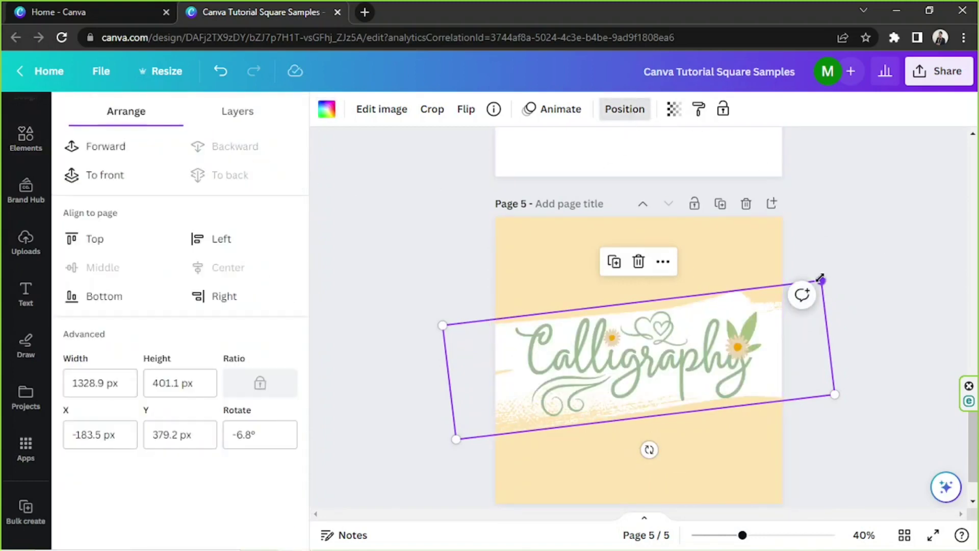
Enlarge the white brush stroke further and reposition it as a wide band behind the whole text and its flourishes.
{"action": "left_click_drag", "start_coordinate": [820, 278], "coordinate": [889, 213]}
{"action": "left_click_drag", "start_coordinate": [770, 298], "coordinate": [831, 296]}
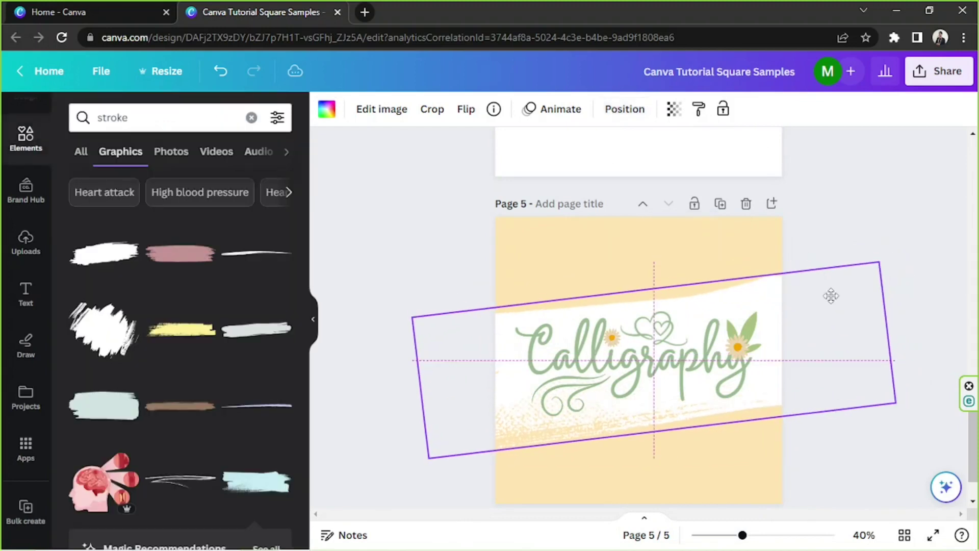
{"action": "left_click", "coordinate": [871, 206]}
{"action": "scroll", "coordinate": [186, 284], "scroll_direction": "down", "scroll_amount": 5}
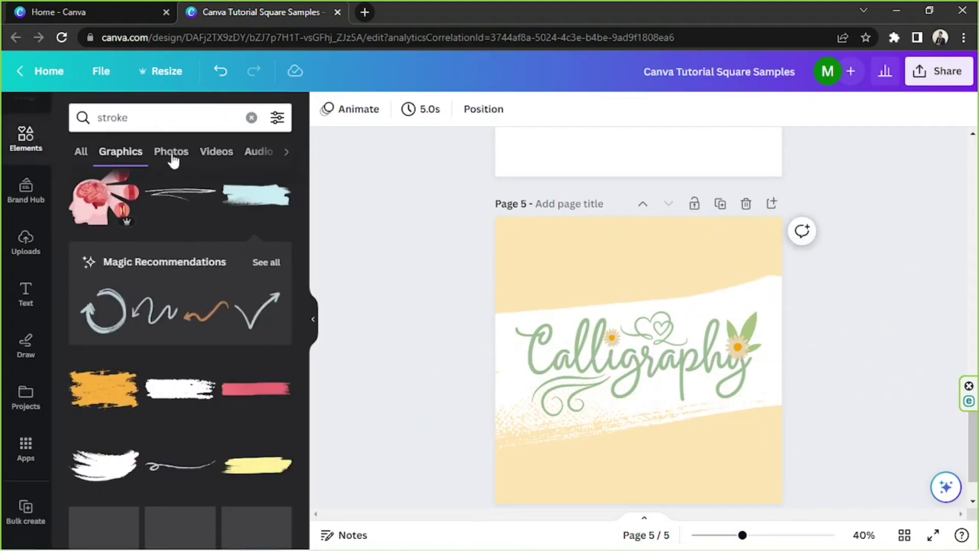
Search the graphics library for "sparkle" and browse the results.
{"action": "left_click", "coordinate": [74, 123]}
{"action": "type", "text": "sparkle"}
{"action": "key", "text": "Return"}
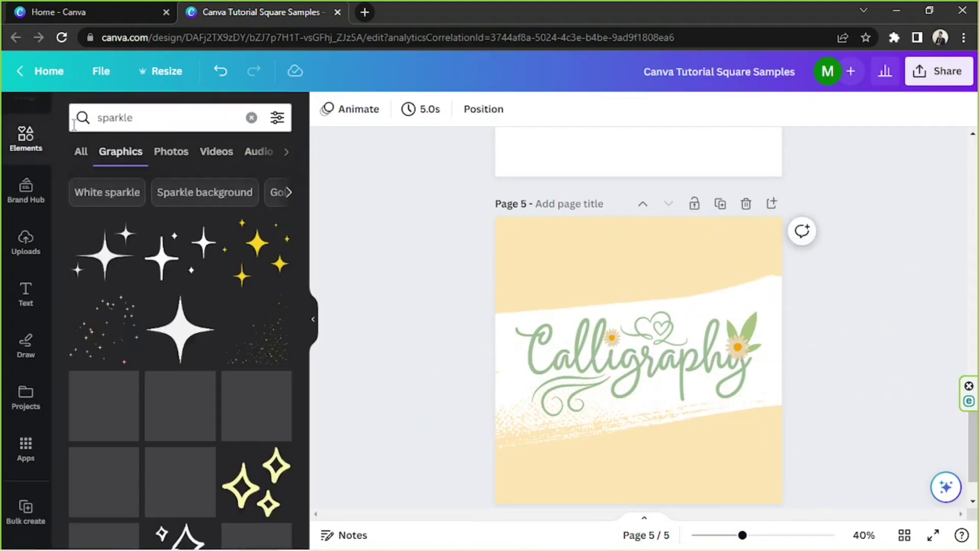
{"action": "scroll", "coordinate": [175, 269], "scroll_direction": "down", "scroll_amount": 10}
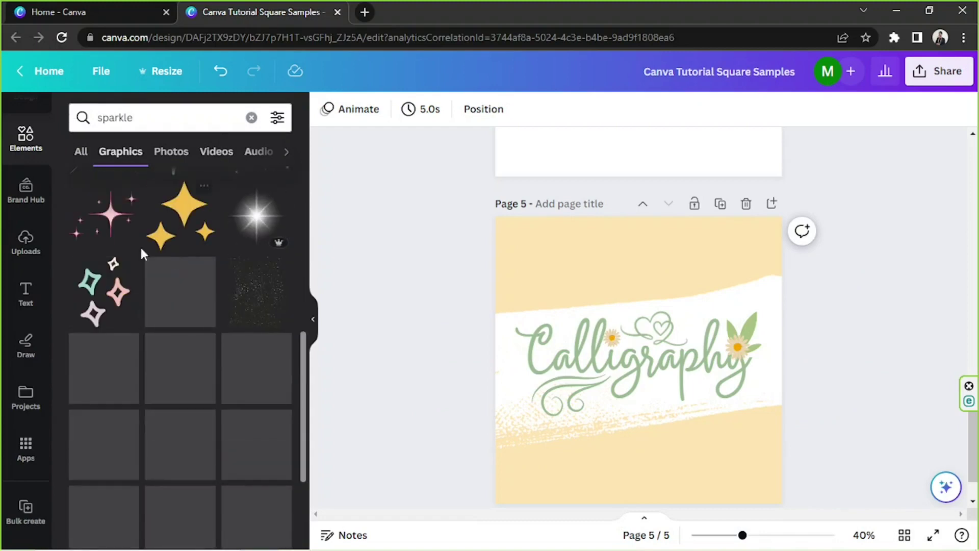
Refine the graphics search to "sparkle circle" and look through the ring designs.
{"action": "left_click", "coordinate": [177, 127]}
{"action": "type", "text": "cirlc"}
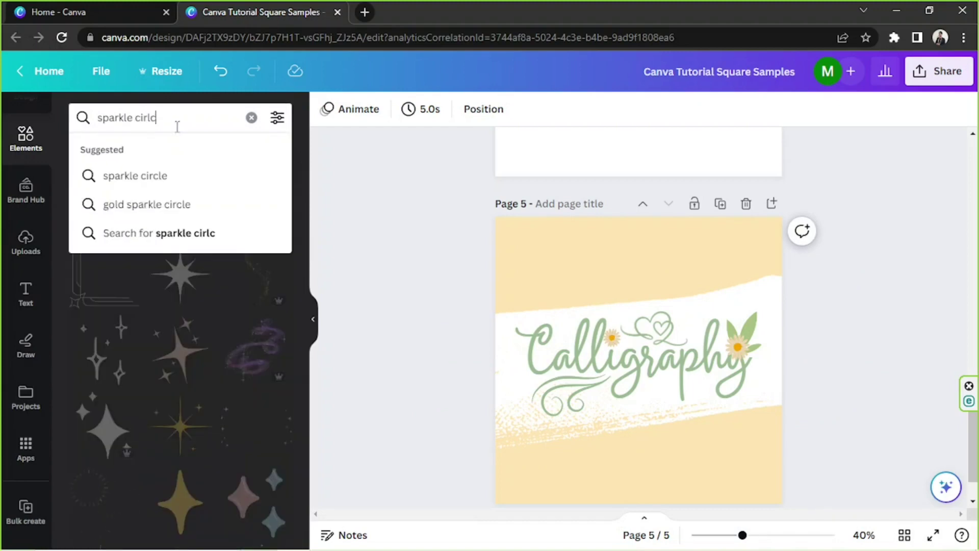
{"action": "type", "text": "ecle"}
{"action": "key", "text": "Return"}
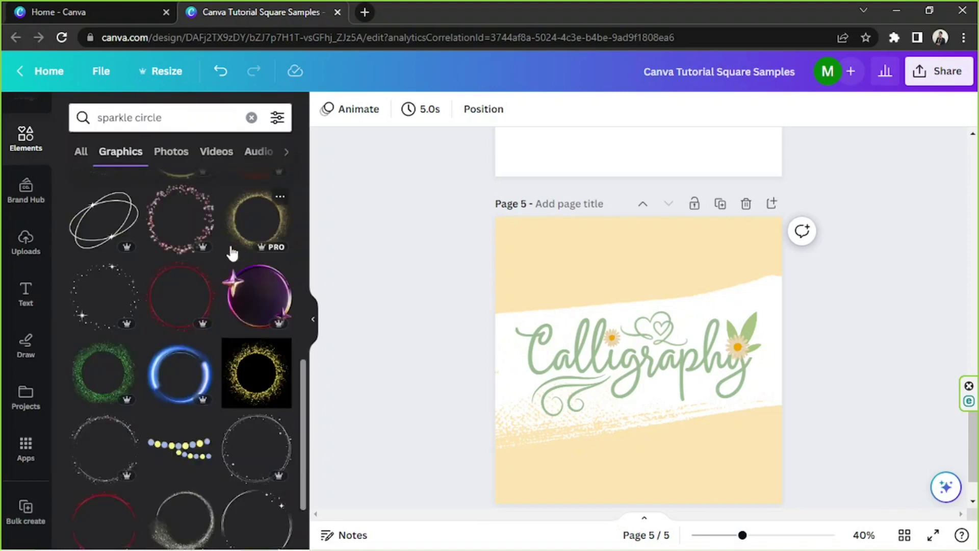
{"action": "scroll", "coordinate": [229, 251], "scroll_direction": "down", "scroll_amount": 3}
Change the graphics search to "sparkle dots" and find a scattered gold dots graphic.
{"action": "double_click", "coordinate": [148, 117]}
{"action": "type", "text": "dots"}
{"action": "key", "text": "Return"}
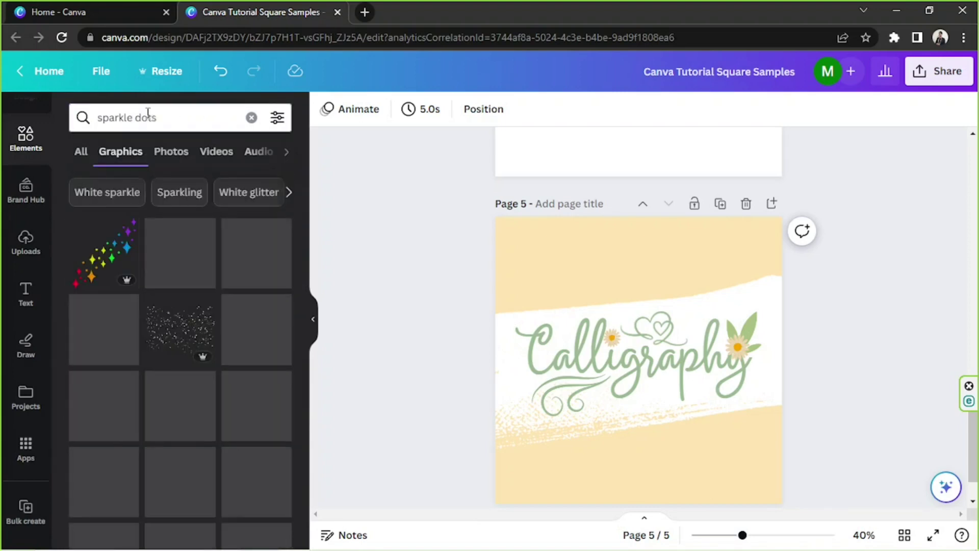
{"action": "scroll", "coordinate": [139, 213], "scroll_direction": "down", "scroll_amount": 2}
{"action": "scroll", "coordinate": [142, 209], "scroll_direction": "down", "scroll_amount": 2}
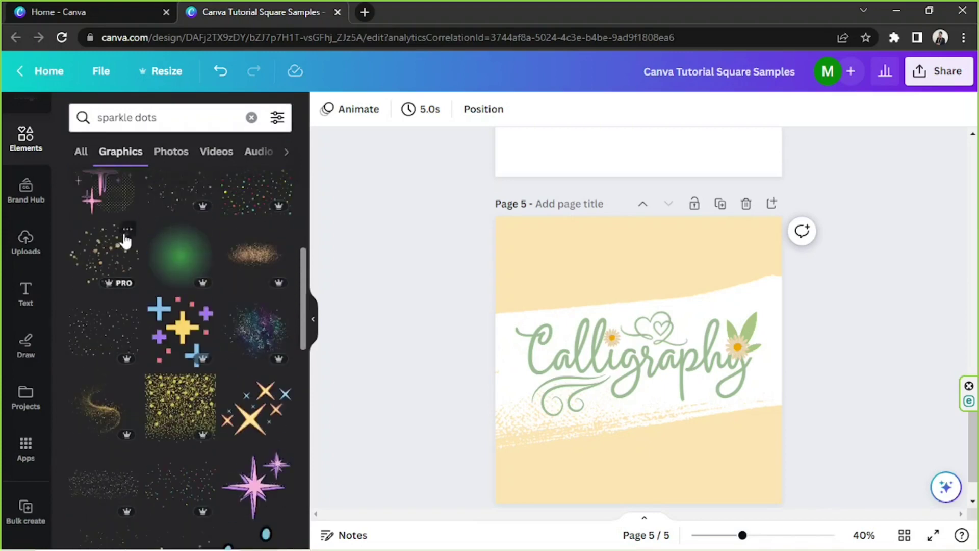
Add the scattered gold dots graphic partly over the page's upper-left corner and place a duplicate in the lower-right corner.
{"action": "left_click", "coordinate": [129, 233]}
{"action": "left_click_drag", "start_coordinate": [625, 264], "coordinate": [492, 130]}
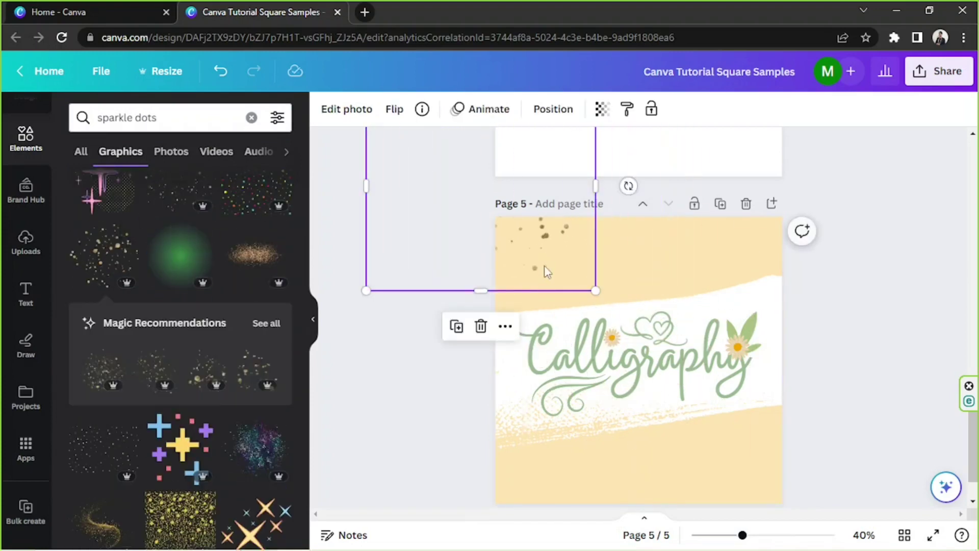
{"action": "left_click", "coordinate": [456, 327]}
{"action": "left_click", "coordinate": [835, 323]}
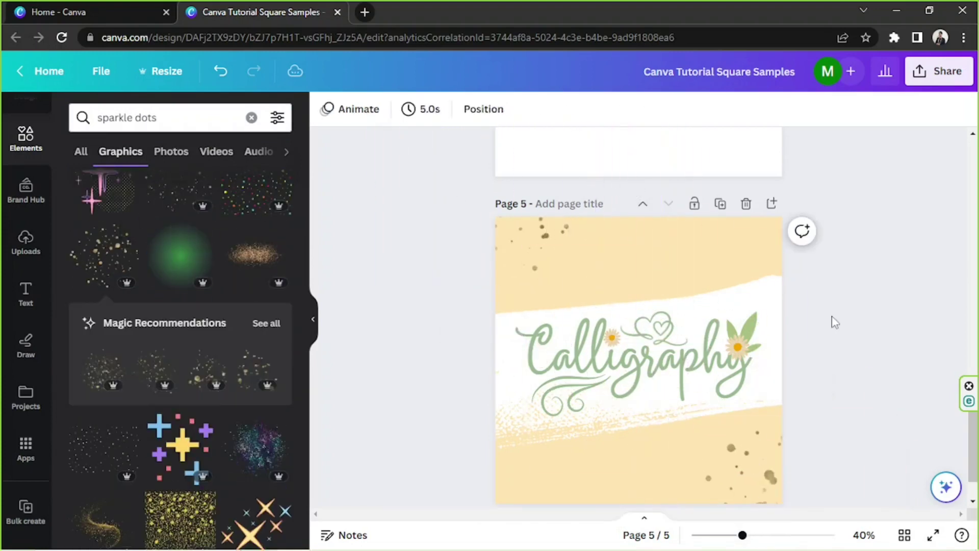
Collapse the graphics search results and review the whole Calligraphy design, selecting and deselecting all its elements.
{"action": "left_click", "coordinate": [313, 320]}
{"action": "scroll", "coordinate": [751, 282], "scroll_direction": "down", "scroll_amount": 1}
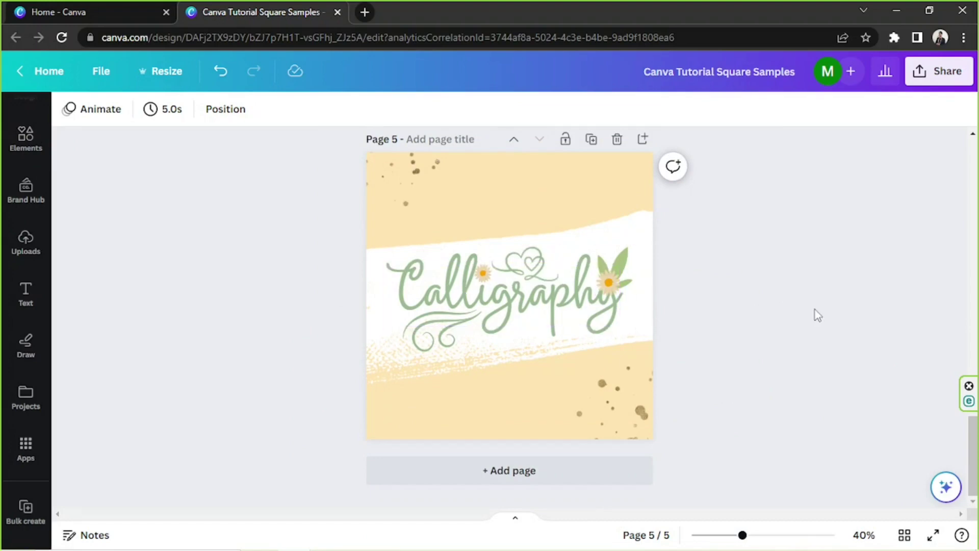
{"action": "key", "text": "ctrl+a"}
{"action": "left_click", "coordinate": [810, 349]}
{"action": "left_click_drag", "start_coordinate": [305, 156], "coordinate": [713, 455]}
{"action": "left_click", "coordinate": [794, 378]}
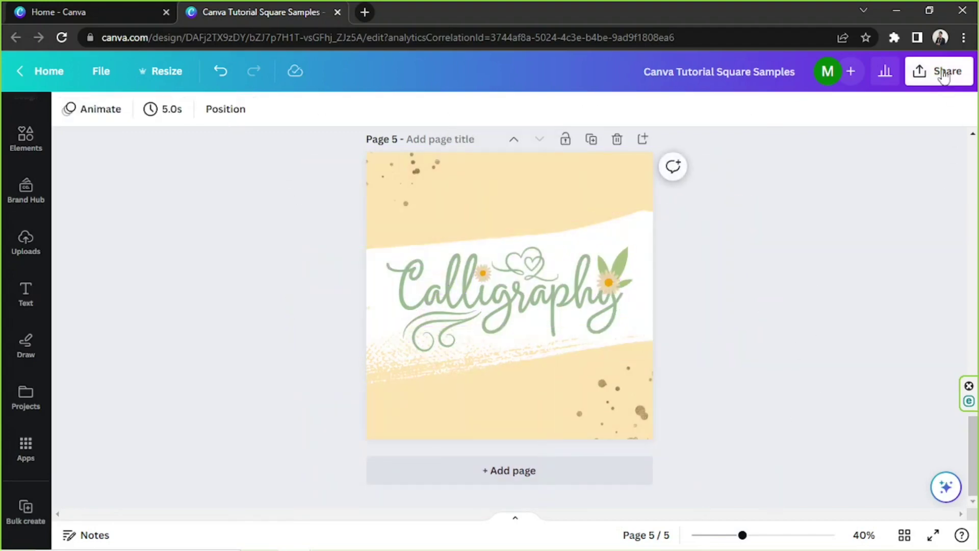
Examine the design's download settings and available file types, keeping PNG, and return to the sharing options.
{"action": "left_click", "coordinate": [944, 75]}
{"action": "scroll", "coordinate": [732, 331], "scroll_direction": "down", "scroll_amount": 2}
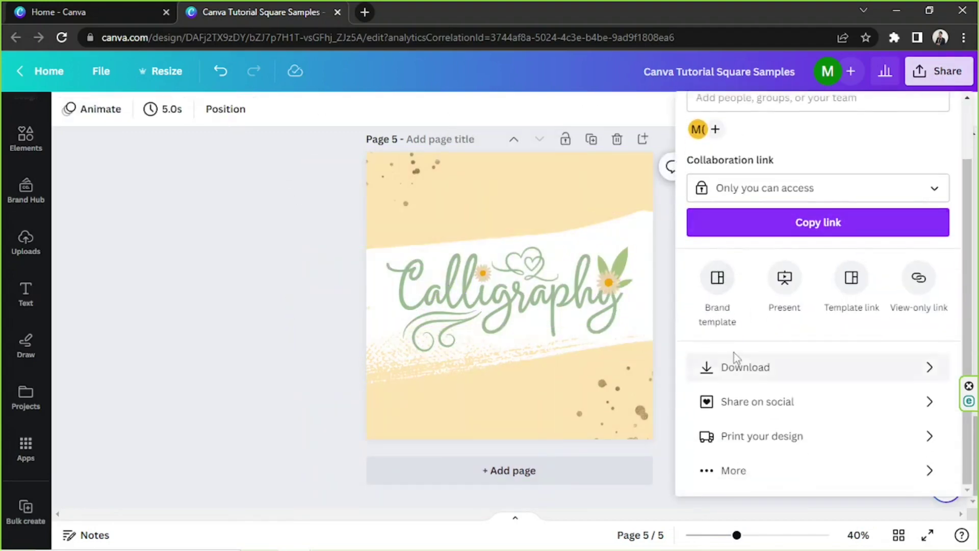
{"action": "left_click", "coordinate": [769, 373]}
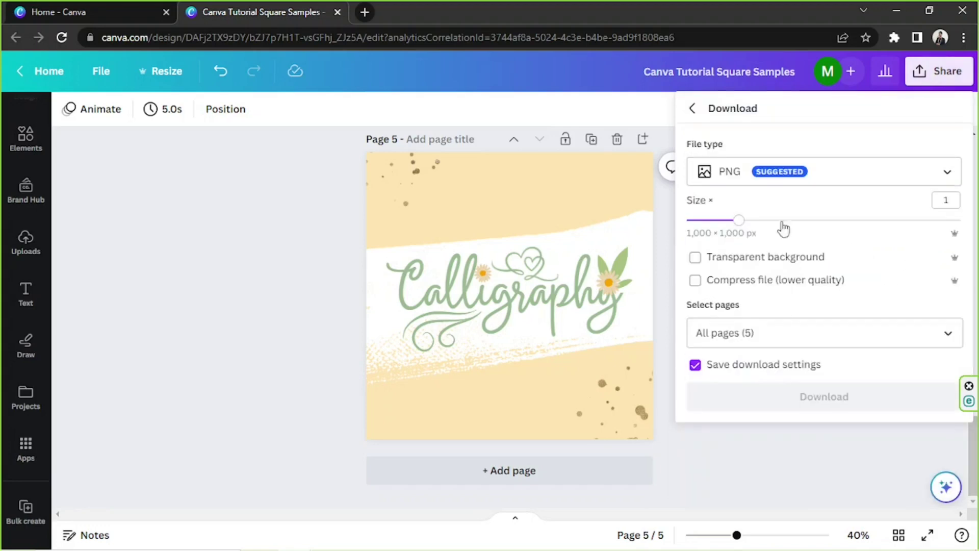
{"action": "left_click", "coordinate": [783, 175]}
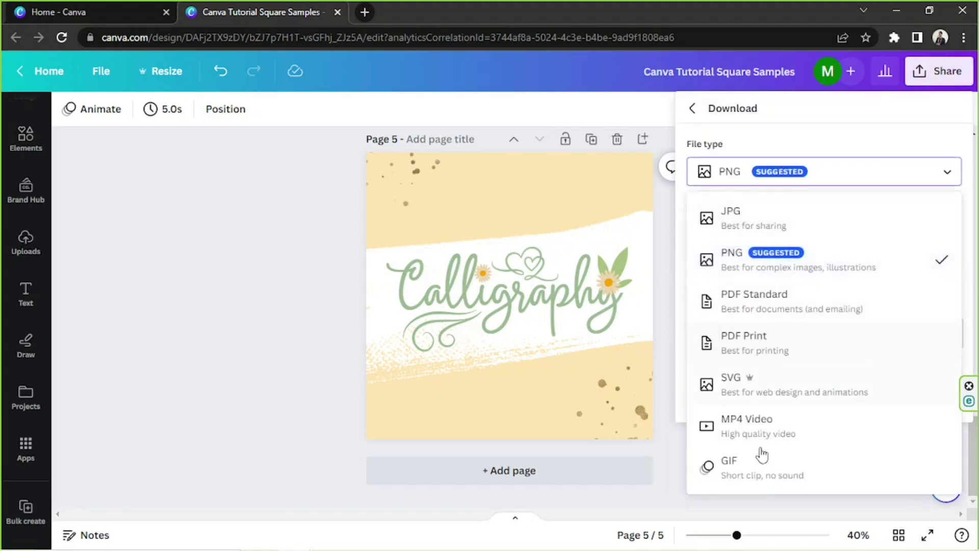
{"action": "left_click", "coordinate": [779, 176]}
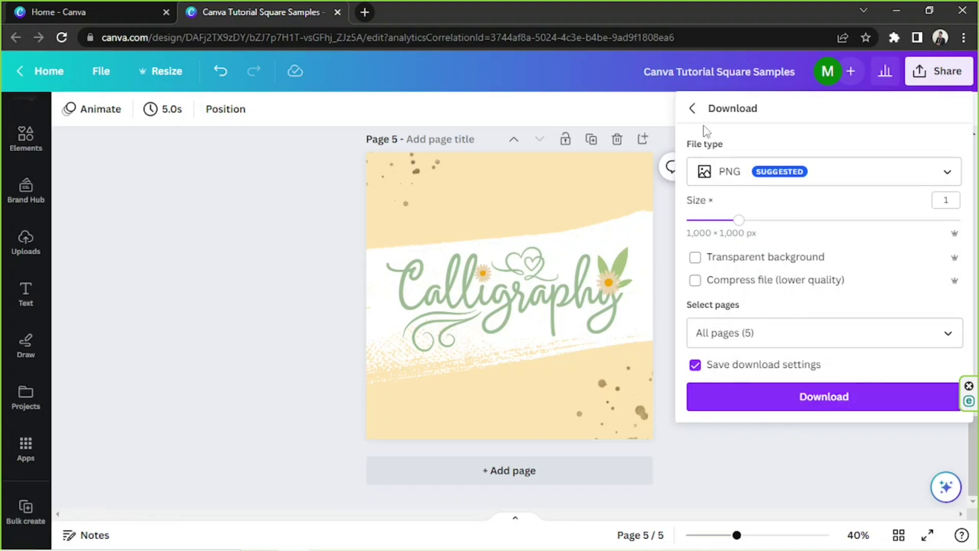
{"action": "left_click", "coordinate": [693, 110]}
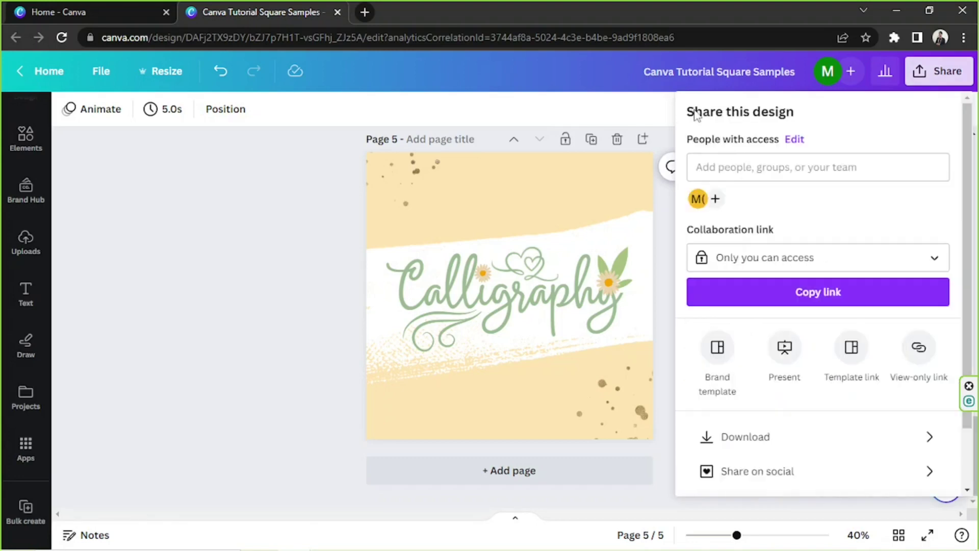
Examine the social media platforms available for sharing the design and close the sharing options.
{"action": "scroll", "coordinate": [811, 202], "scroll_direction": "down", "scroll_amount": 2}
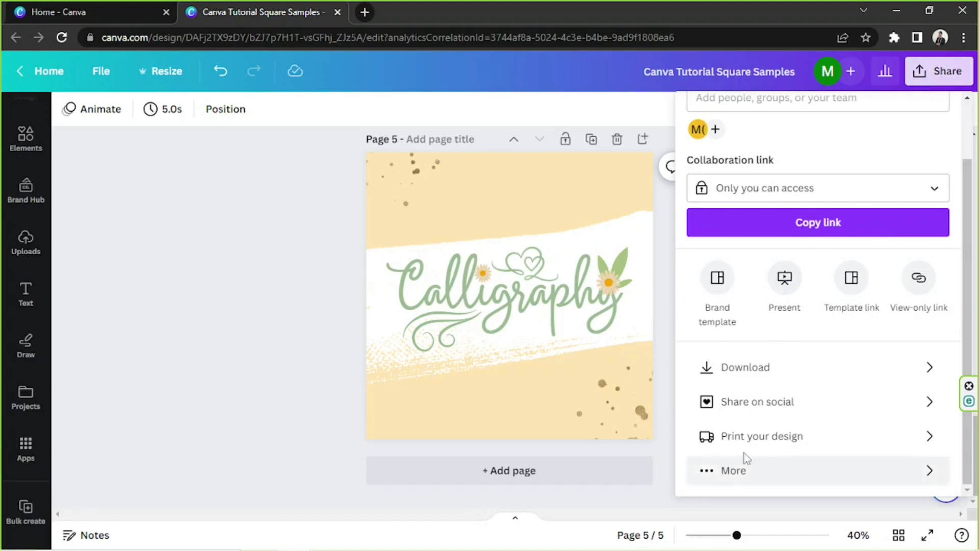
{"action": "left_click", "coordinate": [751, 403]}
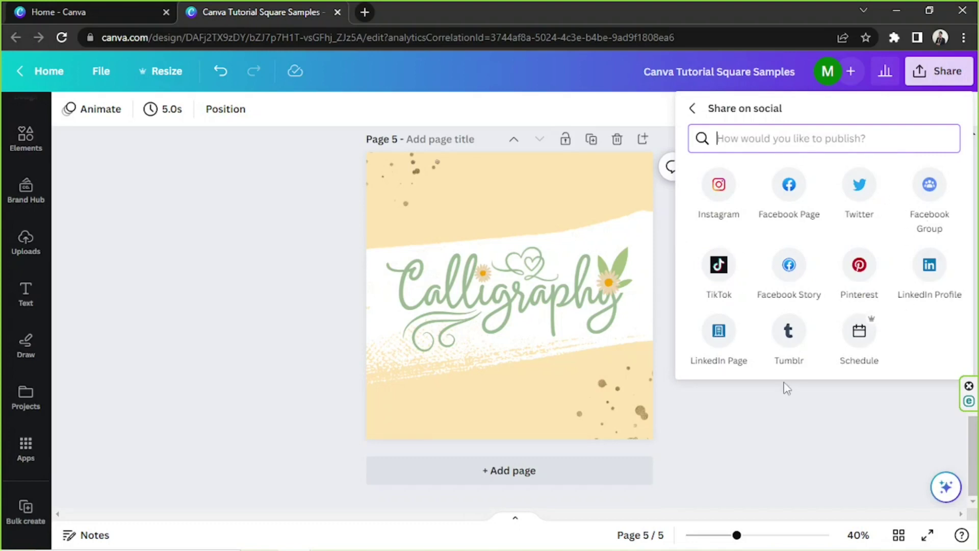
{"action": "left_click", "coordinate": [774, 429]}
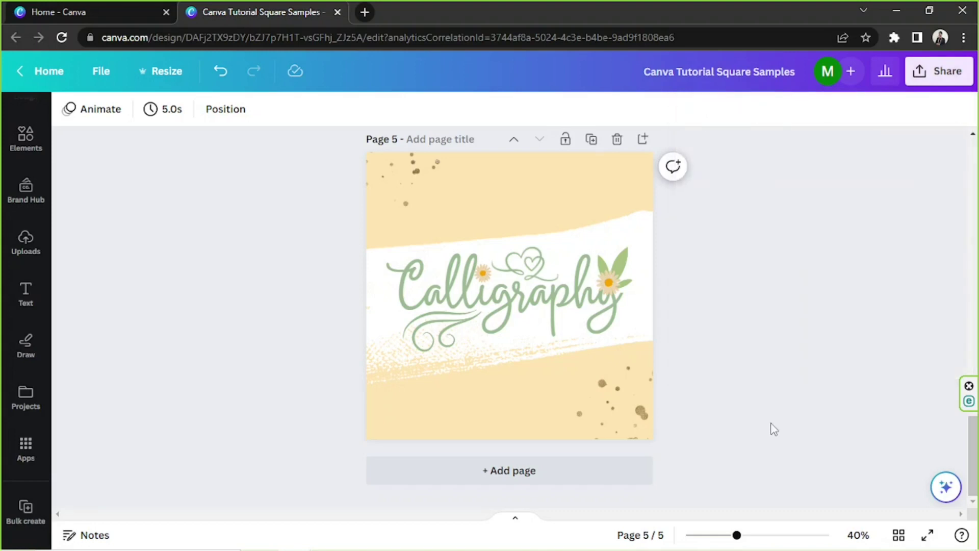